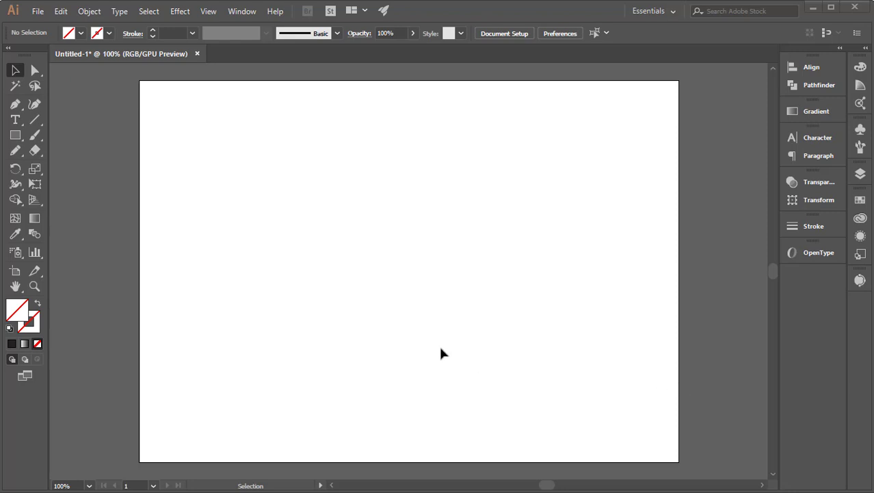
- Draw a 3 in by 1.5 in rectangle on the upper part of the artboard with a black stroke and no fill
left_click(15, 136)
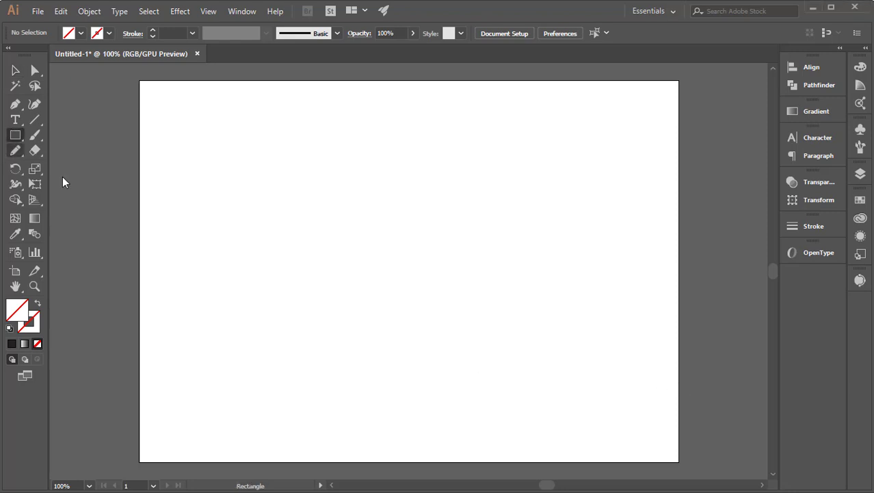
left_click(270, 198)
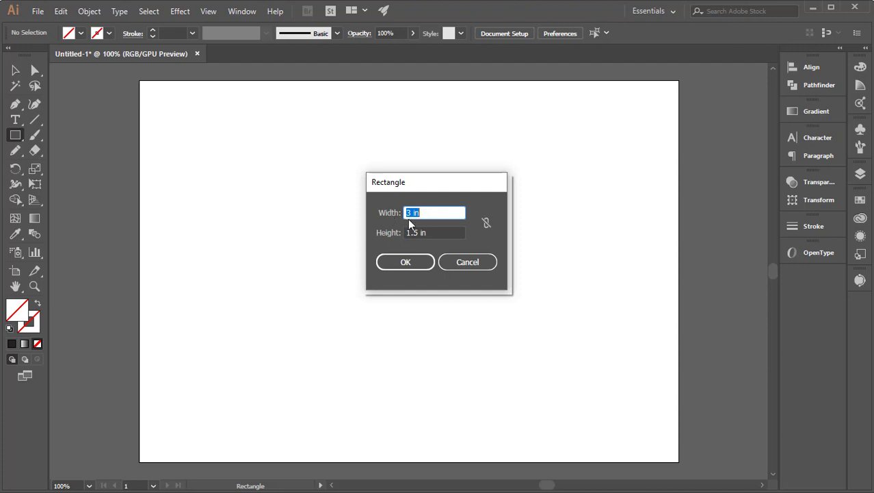
left_click(413, 265)
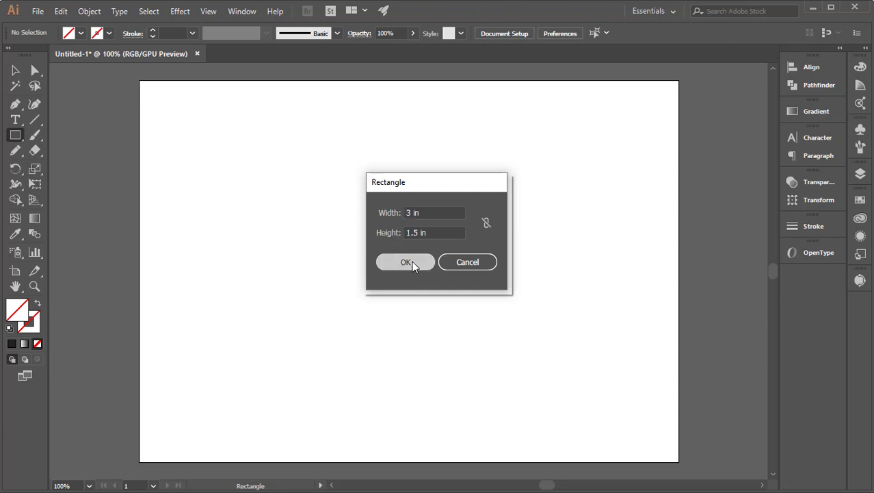
left_click(109, 34)
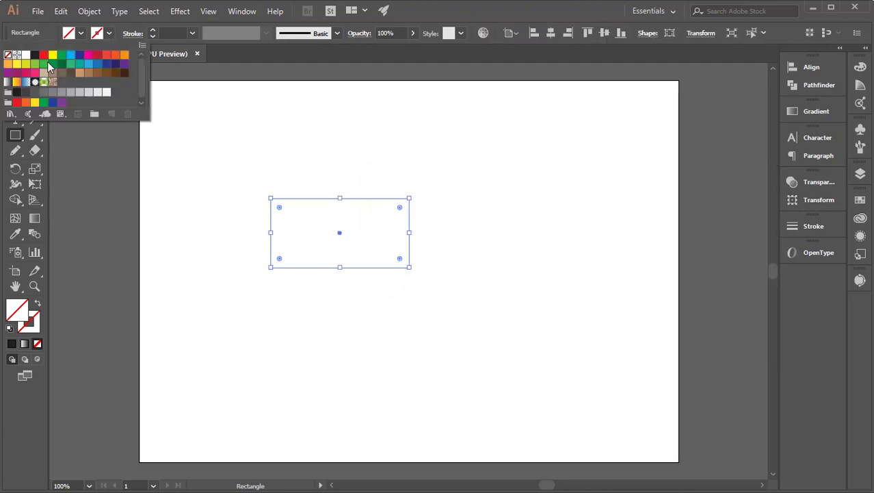
left_click(34, 57)
left_click(296, 156)
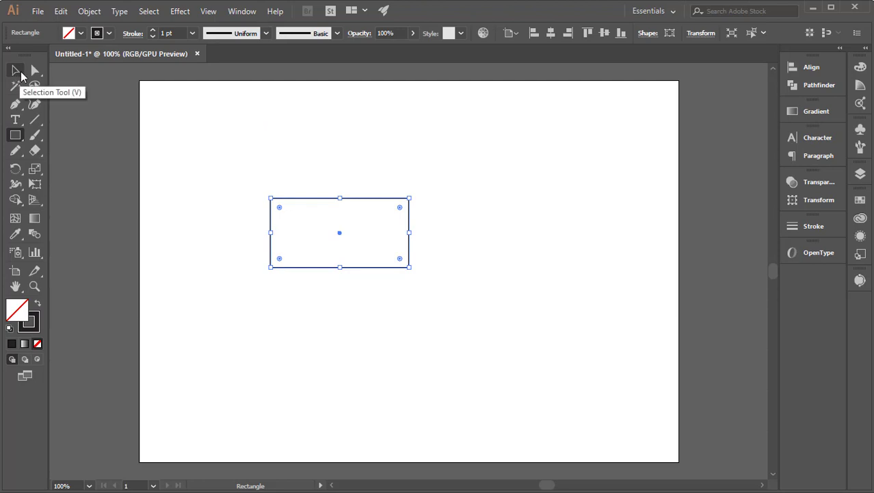
- Round the rectangle's upper-right and lower-left corners to a 1.5 in radius, keeping the other two corners sharp
left_click(35, 70)
left_click(435, 254)
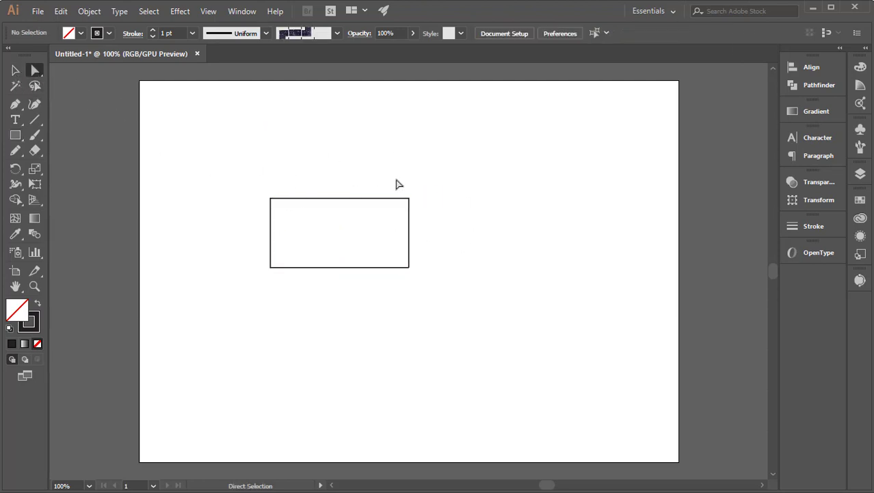
left_click_drag(395, 179, 426, 228)
left_click_drag(246, 248, 298, 291)
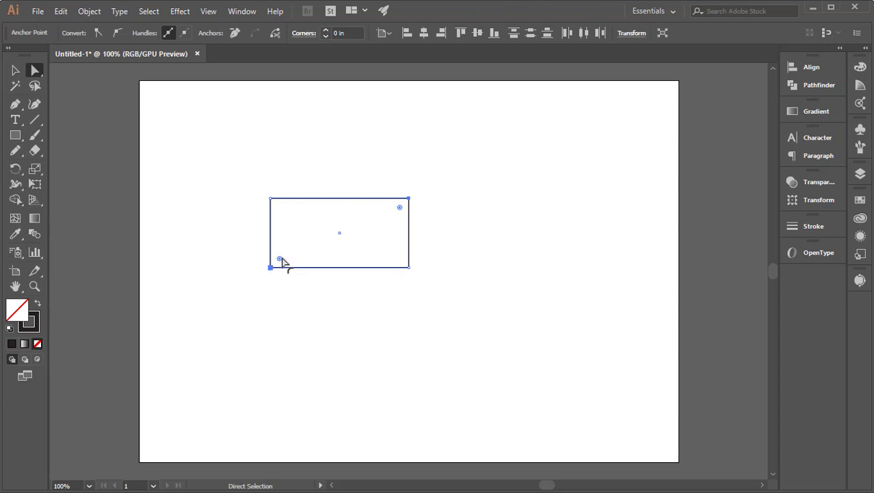
left_click_drag(283, 260, 433, 223)
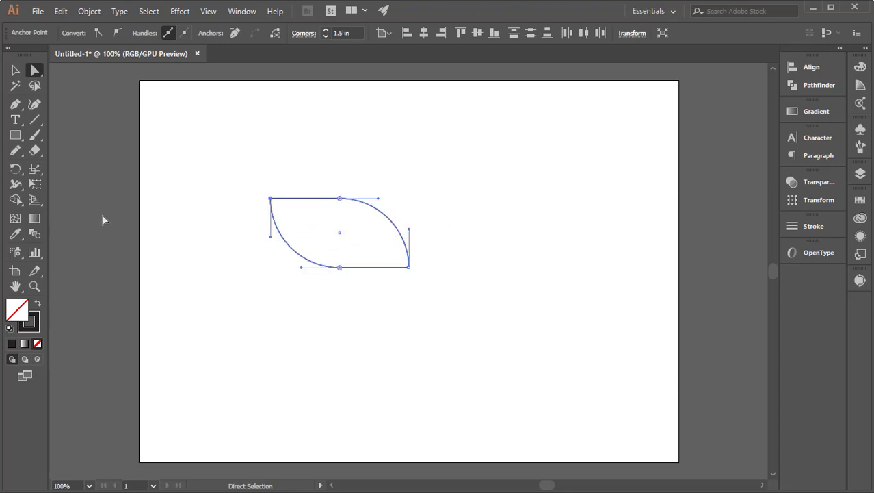
left_click(224, 137)
- Rotate the rounded shape counterclockwise by about 45° so that it slants up to the right
left_click(16, 71)
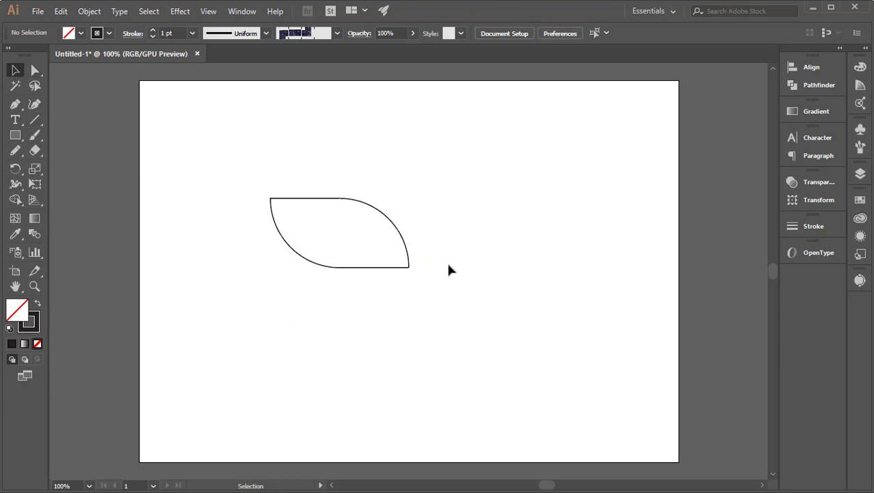
left_click(408, 252)
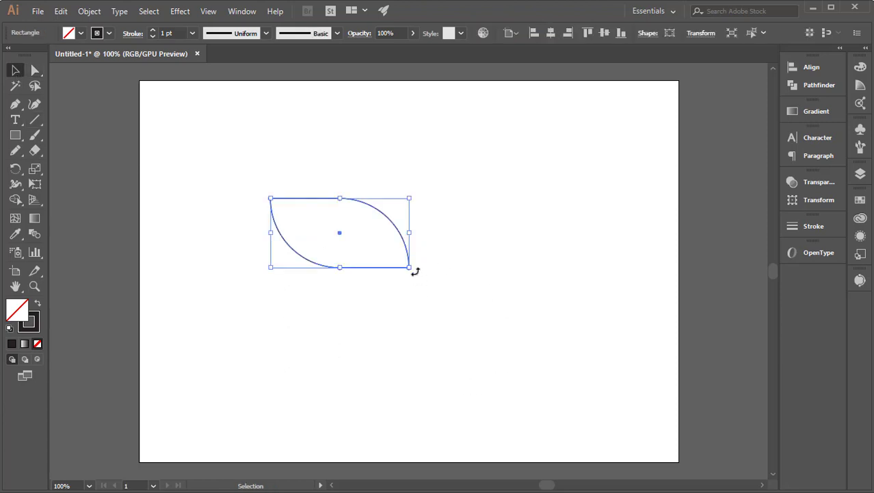
left_click_drag(414, 271, 426, 207)
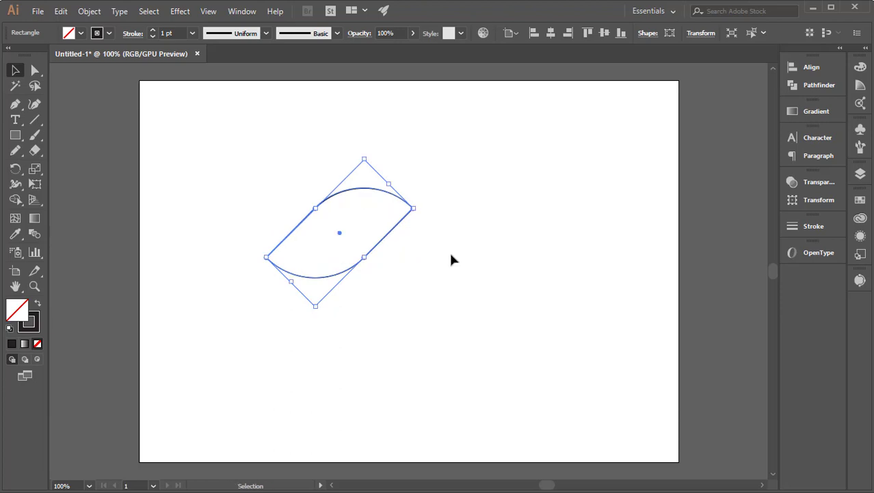
left_click(450, 259)
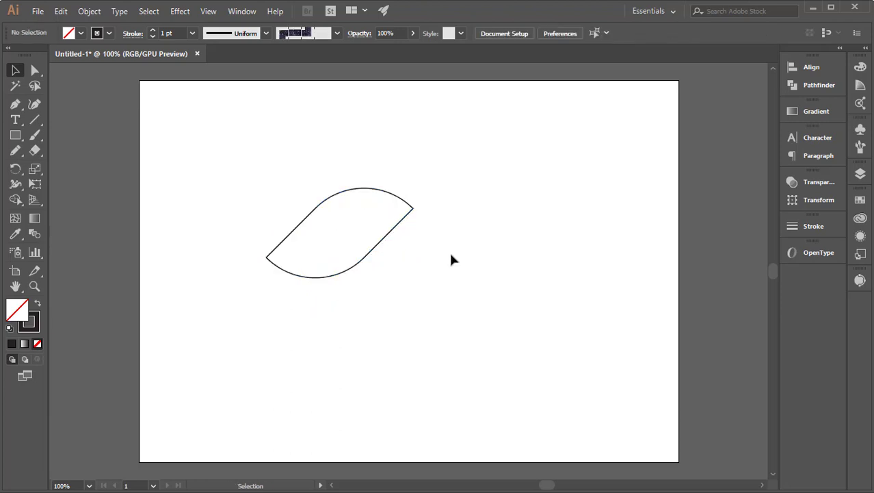
- Set the slanted shape's stroke weight to 5 pt
left_click(335, 198)
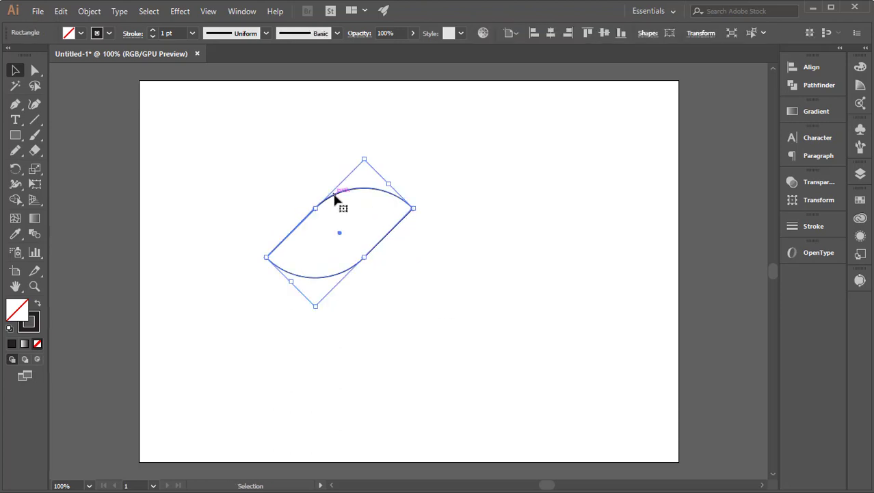
left_click(153, 30)
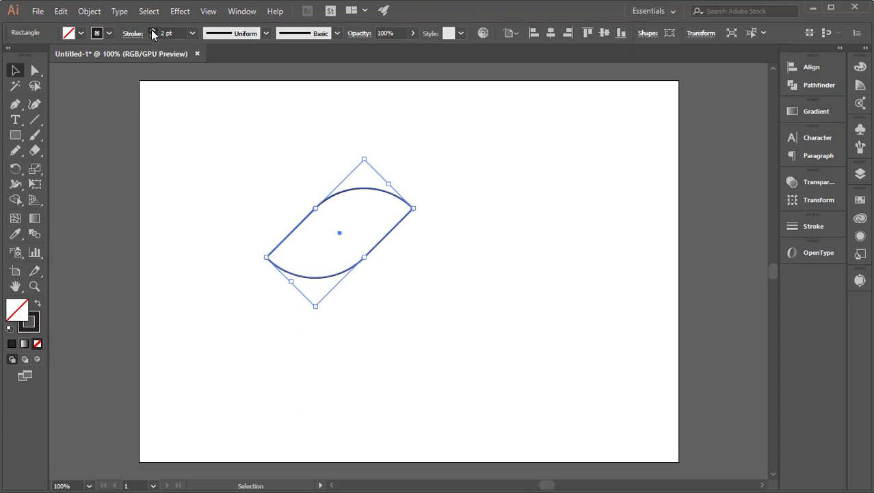
left_click(153, 31)
left_click(152, 30)
left_click(152, 30)
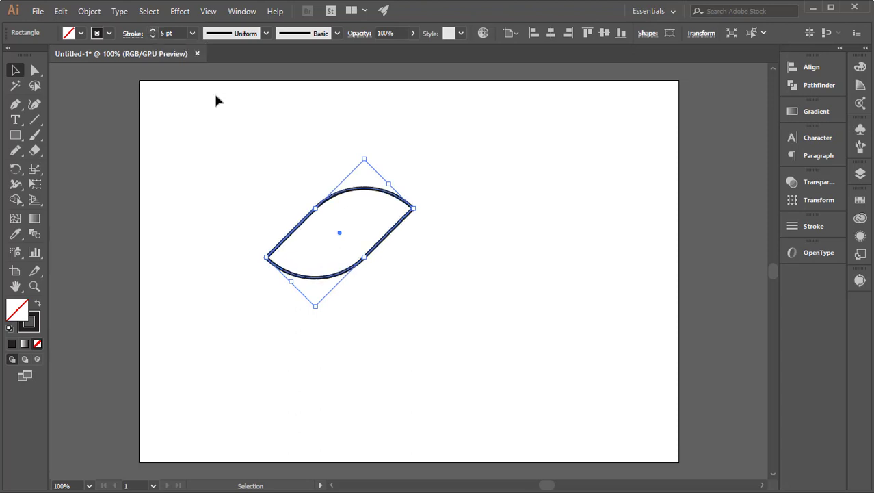
left_click(438, 269)
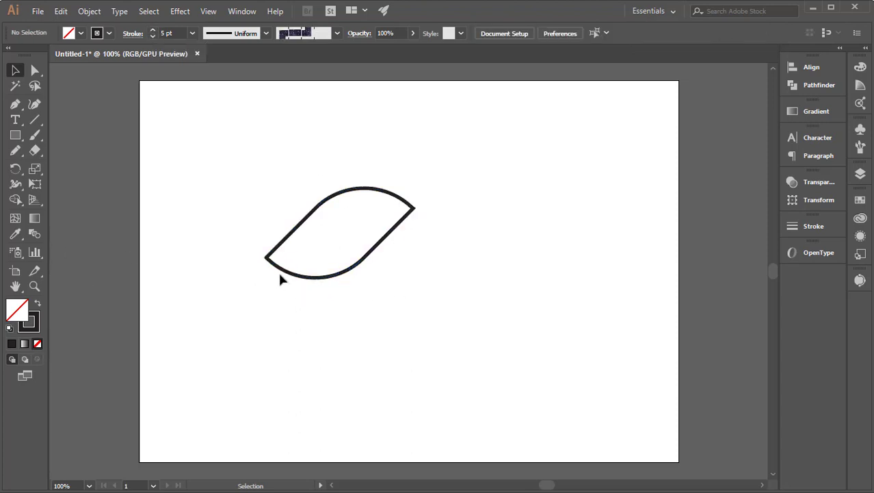
- Draw a short downward-bowing curve with the Pencil tool, from the shape's upper-left edge into its interior
left_click(15, 152)
scroll(381, 237, "up", 1)
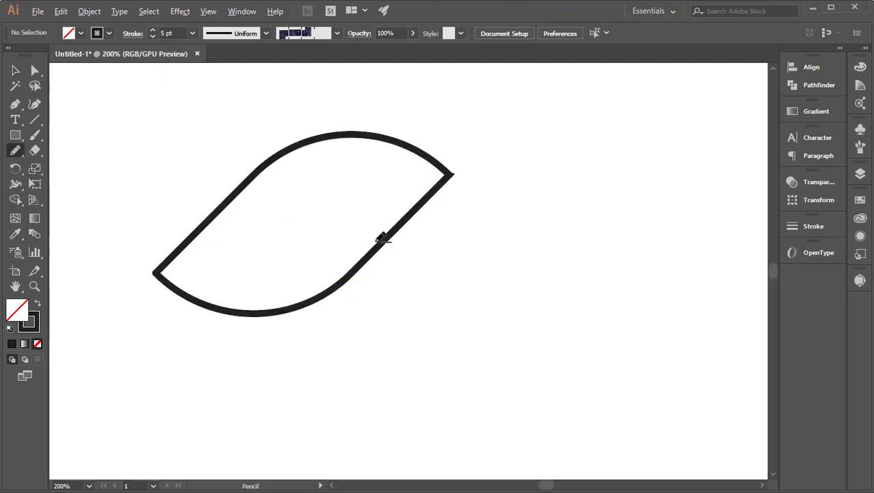
scroll(322, 205, "up", 2)
mouse_move(289, 182)
left_mouse_down()
mouse_move(319, 206)
mouse_move(378, 214)
left_mouse_up()
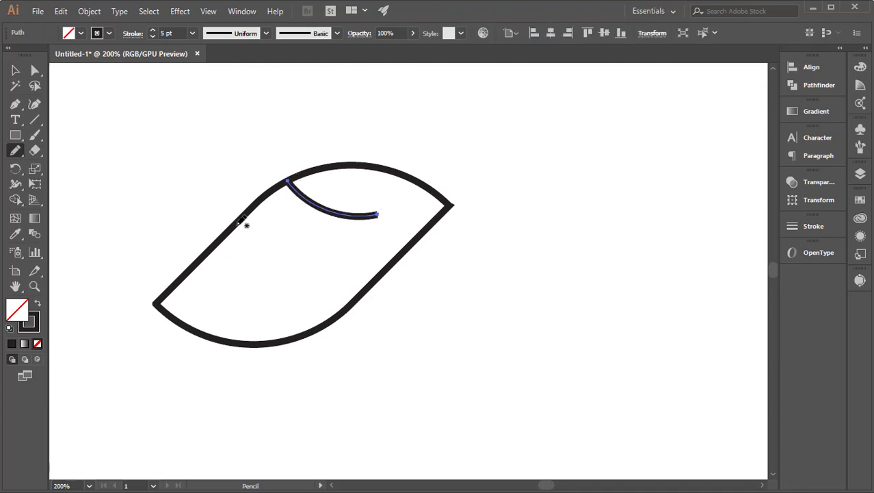
- Duplicate the curved line three times down along the shape's slanted left edge
left_click(15, 70)
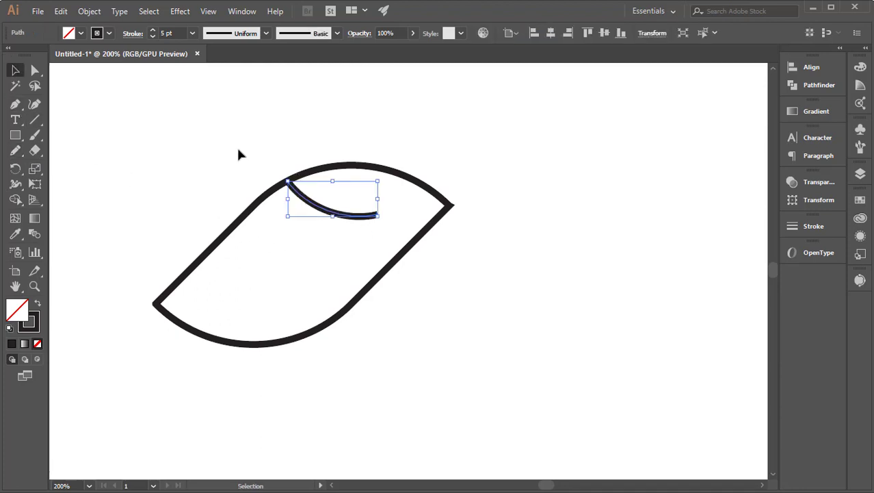
mouse_move(313, 212)
left_mouse_down()
mouse_move(265, 231)
mouse_move(276, 240)
mouse_move(240, 265)
mouse_move(215, 301)
left_mouse_up()
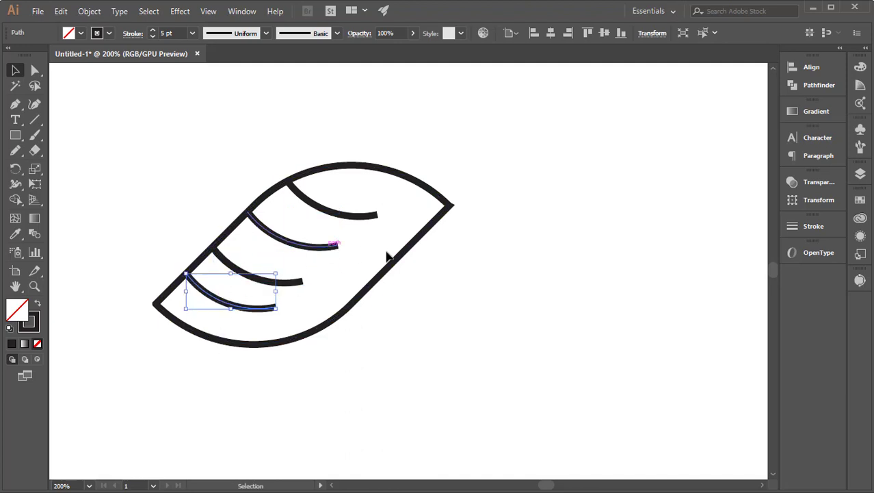
left_click(429, 305)
- Nudge the upper three curved lines slightly up along the shape's edge to even out the spacing between all four
double_click(245, 284)
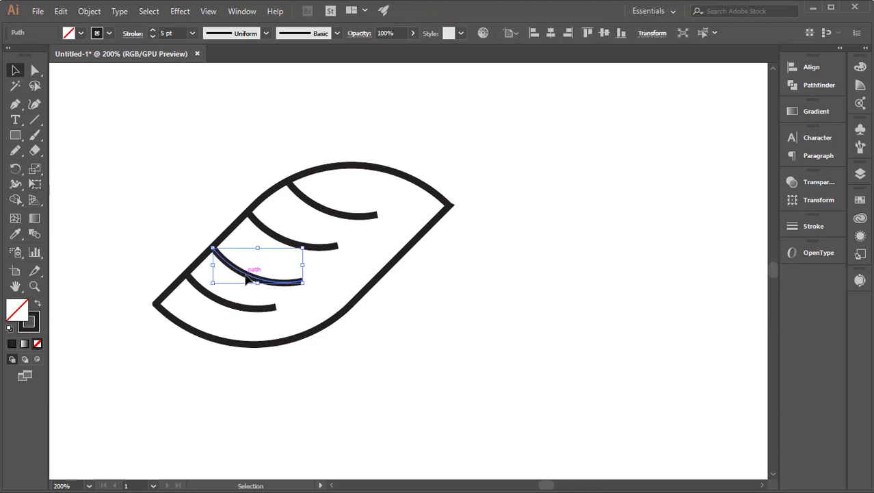
left_click(381, 315)
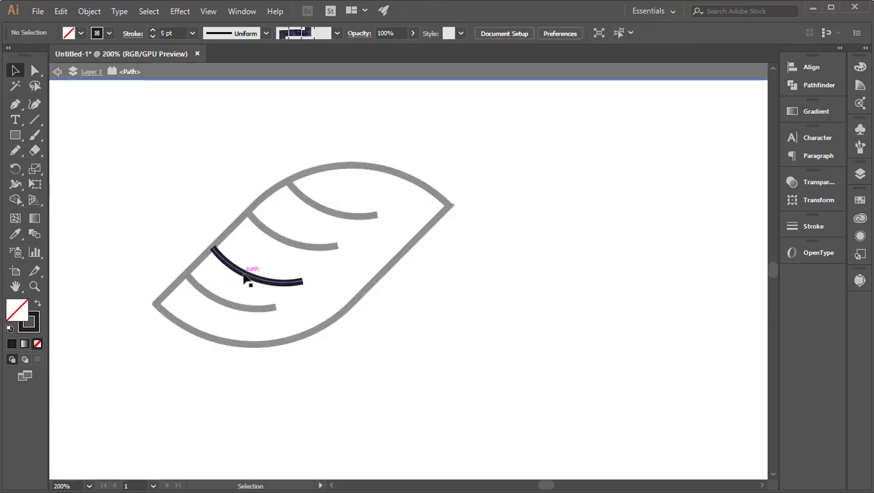
left_click_drag(244, 276, 249, 270)
left_click(401, 329)
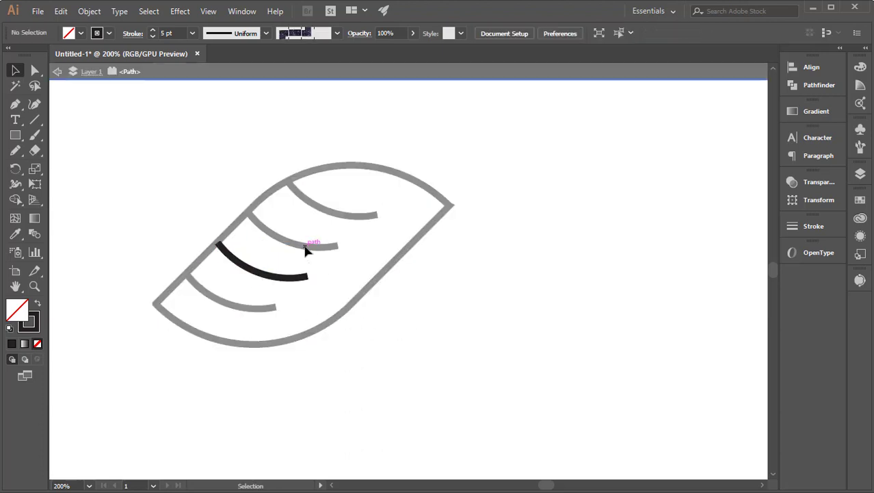
double_click(457, 342)
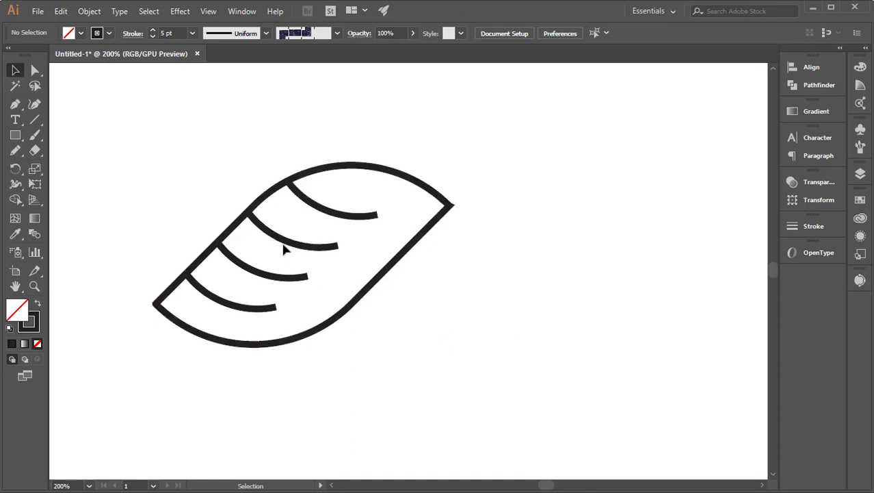
left_click_drag(284, 249, 290, 245)
left_click(451, 326)
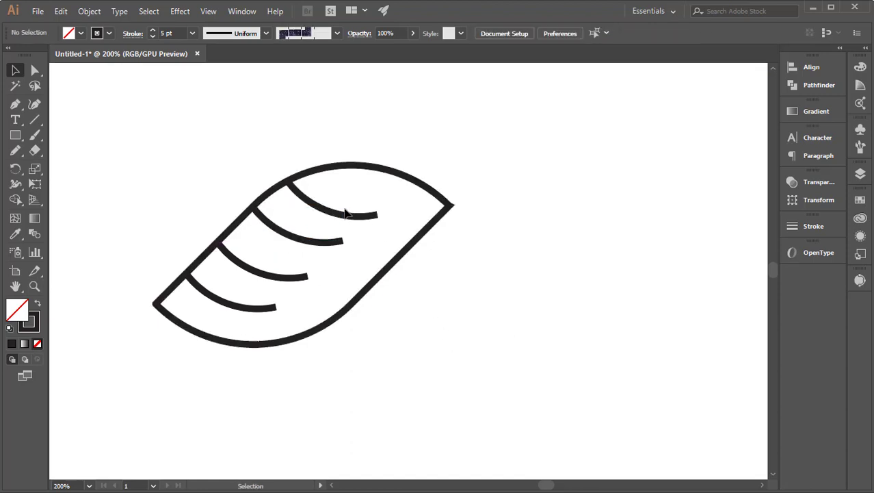
left_click_drag(346, 214, 356, 209)
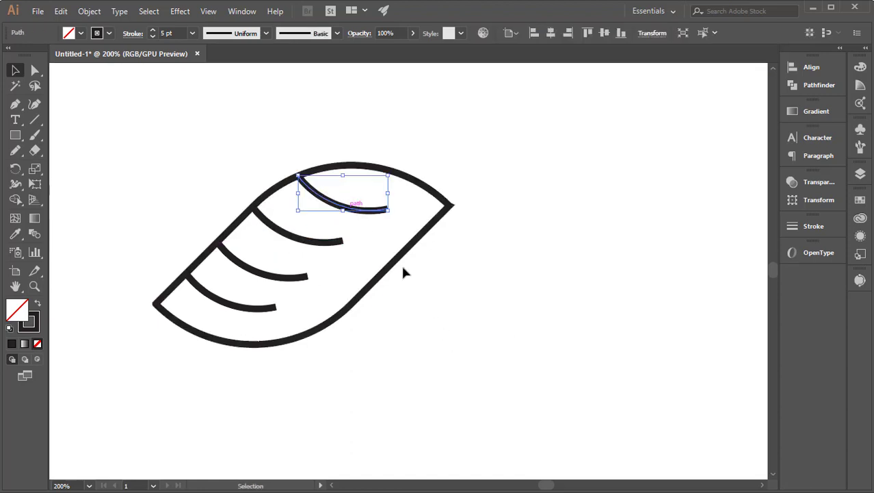
left_click(401, 274)
- Apply the triangular tapering width profile to all four curved lines so they thin out toward their inner ends
left_click(234, 307)
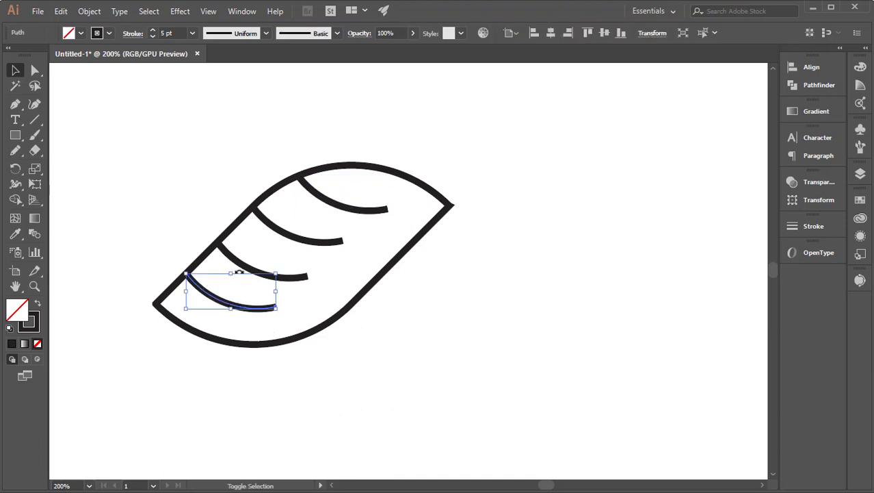
left_click(247, 267, "shift")
left_click(281, 233, "shift")
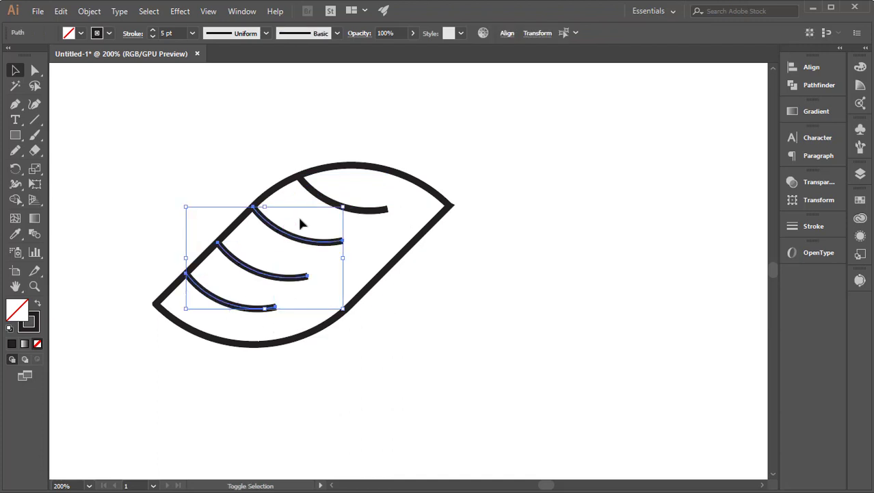
left_click(330, 202, "shift")
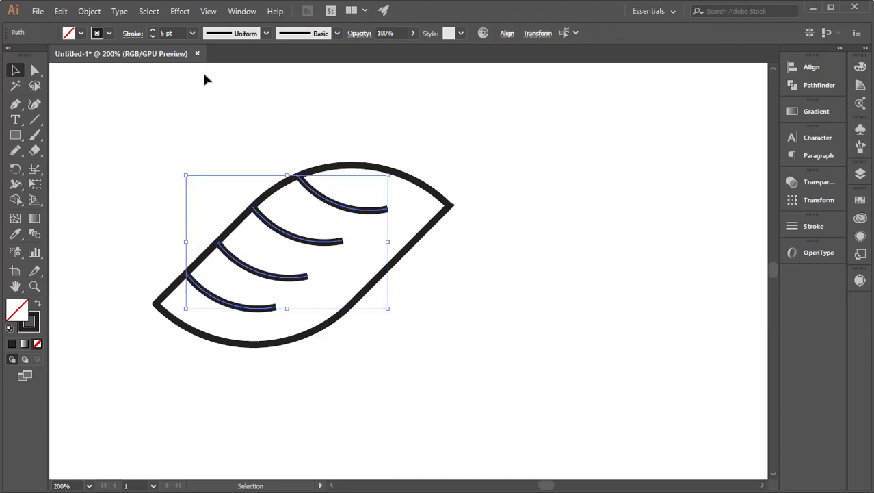
left_click(265, 34)
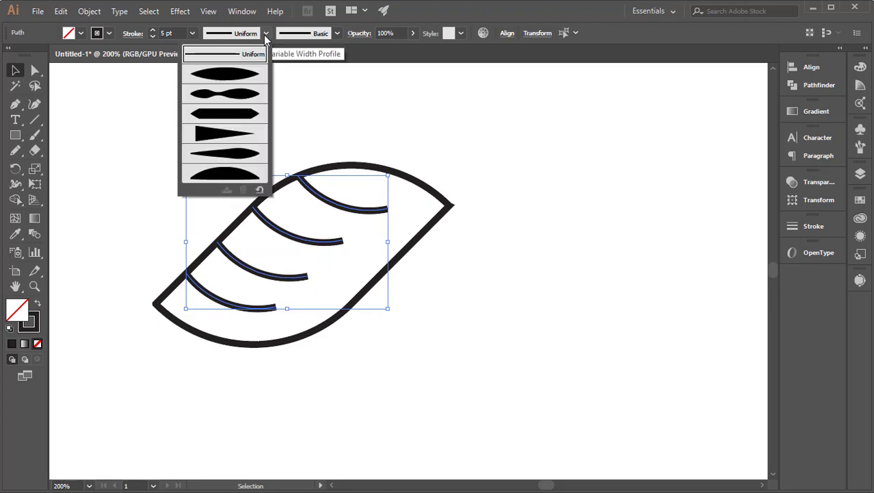
left_click(230, 134)
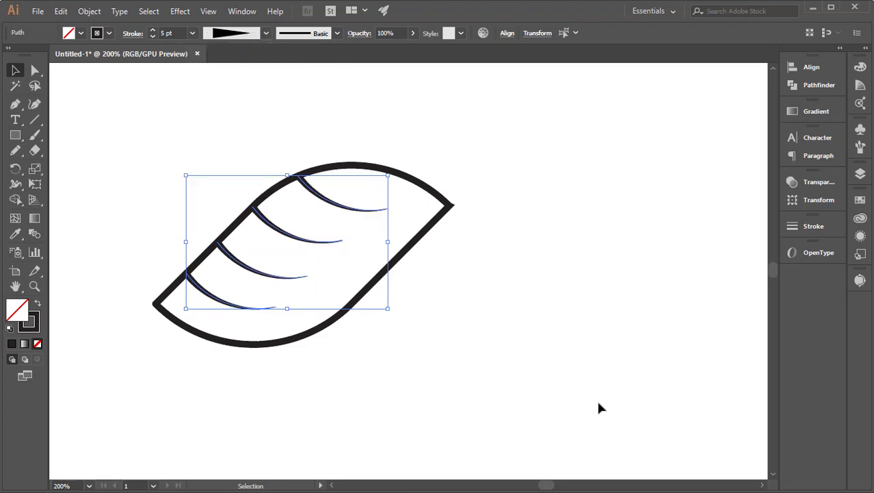
left_click(536, 332)
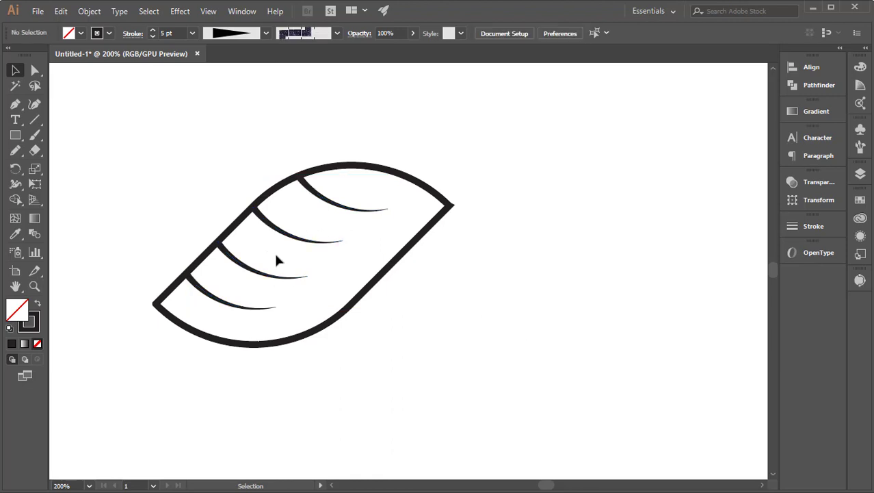
- Examine the tapered curved lines and their joins with the outline, both close up and at full size
scroll(198, 294, "up", 2, "alt")
scroll(294, 274, "up", 2)
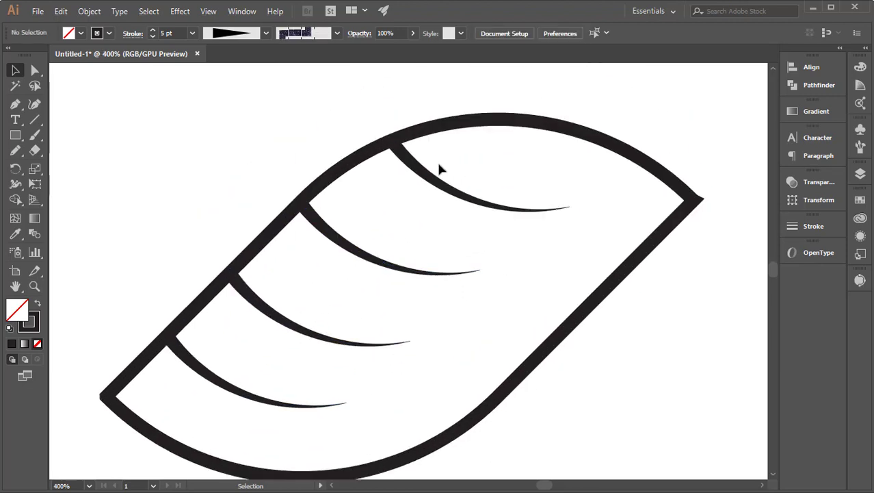
scroll(419, 301, "down", 1, "alt")
scroll(240, 343, "down", 1, "alt")
scroll(179, 316, "down", 1, "alt")
scroll(364, 351, "down", 1, "alt")
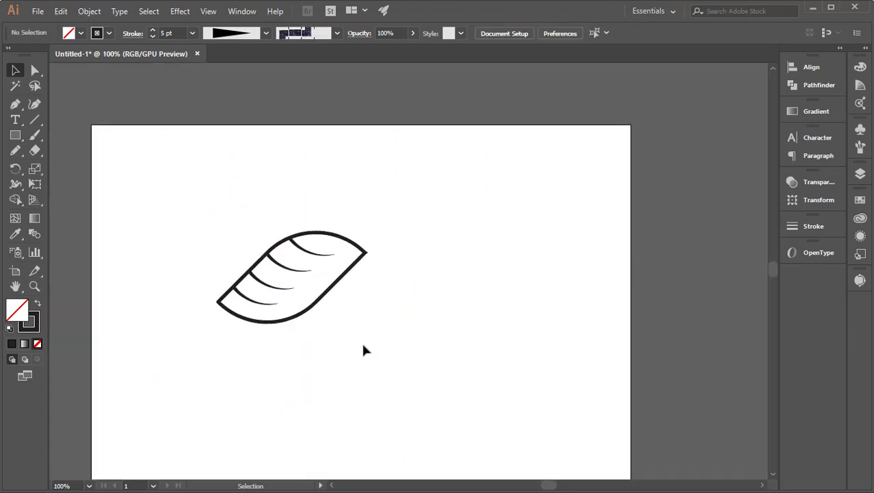
scroll(285, 307, "up", 1, "alt")
scroll(236, 311, "up", 1, "alt")
scroll(364, 411, "up", 1)
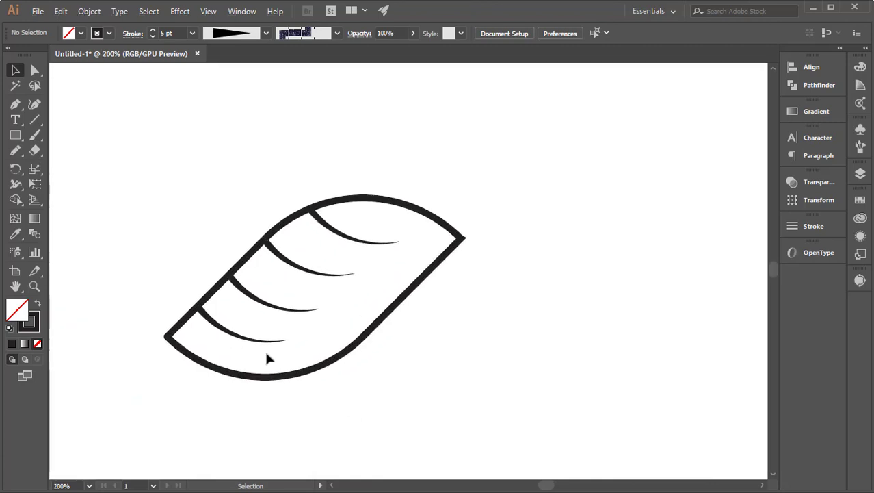
- Lengthen the lower three curved lines slightly by moving their inner end anchor points outward with Direct Selection
left_click(257, 337)
left_click(34, 70)
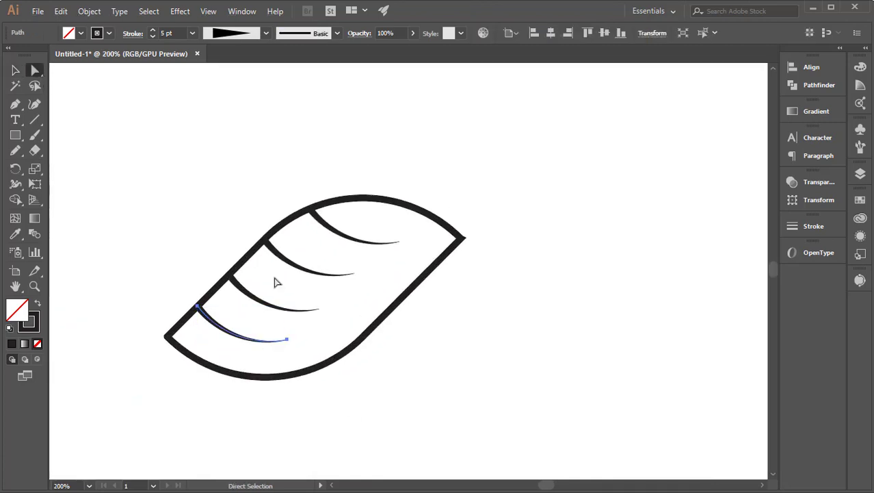
left_click_drag(287, 338, 303, 341)
left_click_drag(319, 309, 329, 315)
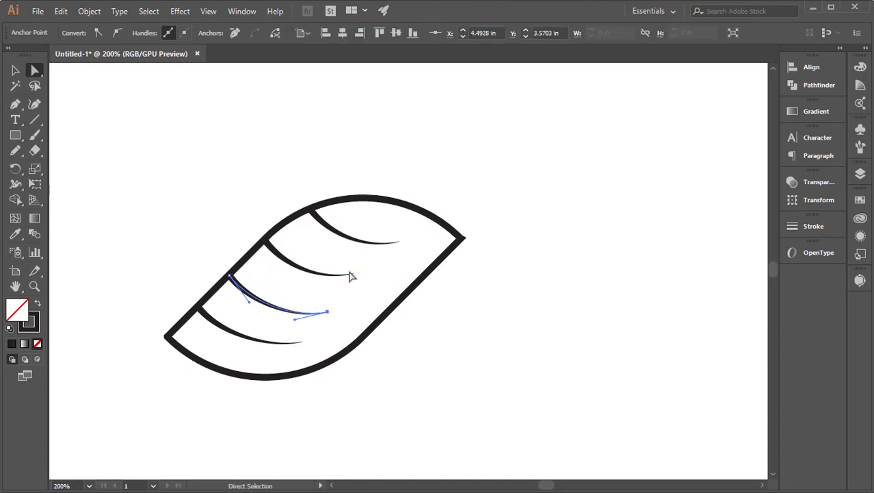
left_click(352, 277)
left_click(354, 274)
left_click_drag(354, 275, 362, 276)
left_click(12, 73)
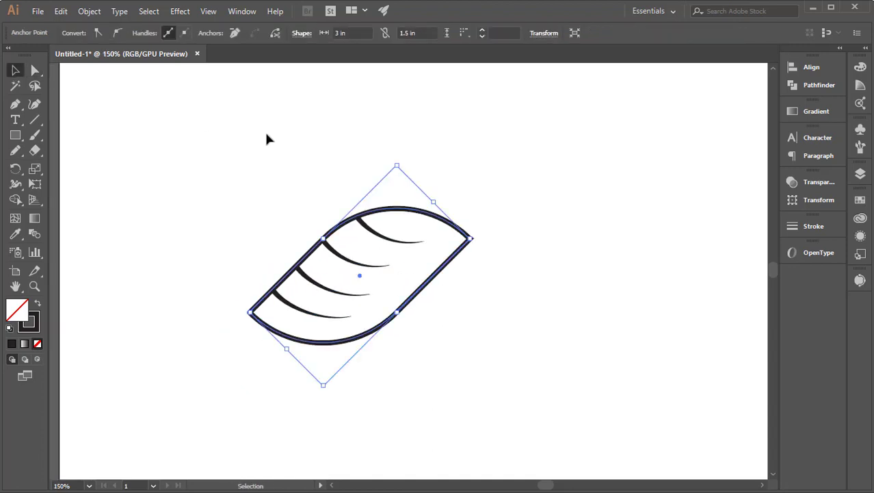
left_click(267, 139)
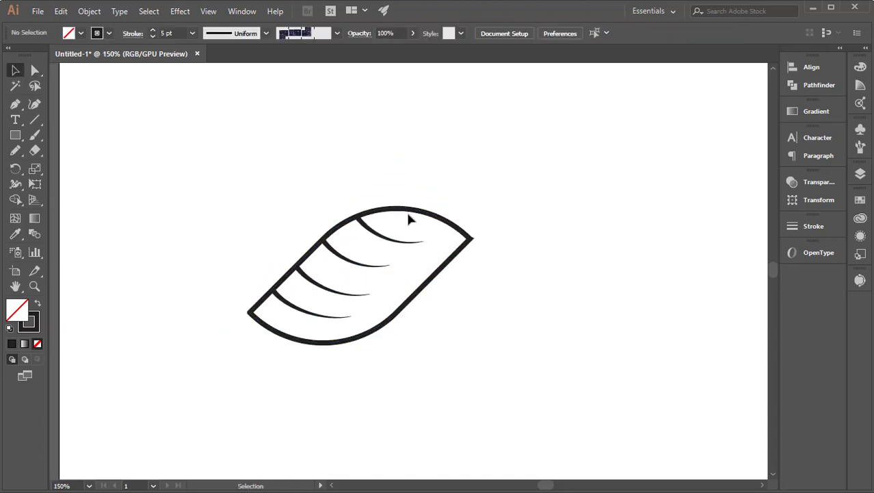
- Fill the slanted outline shape with a very light gray swatch, keeping its black 5 pt stroke
left_click(409, 209)
left_click(80, 33)
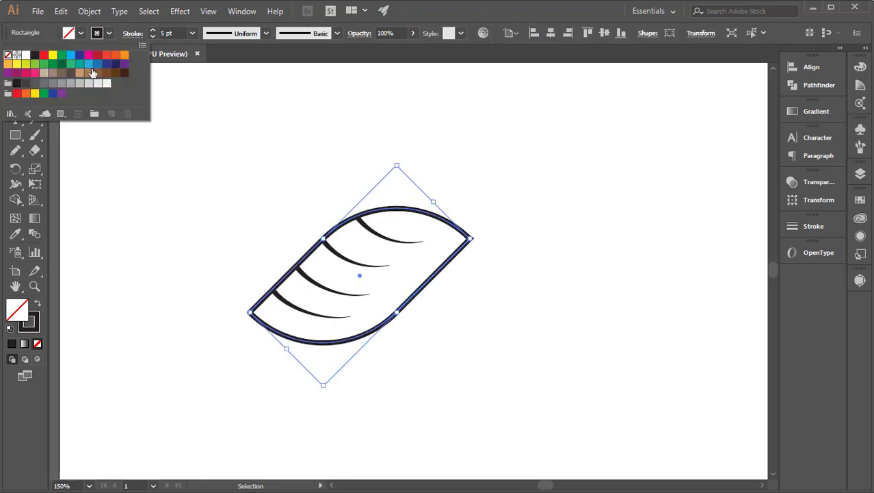
left_click(98, 83)
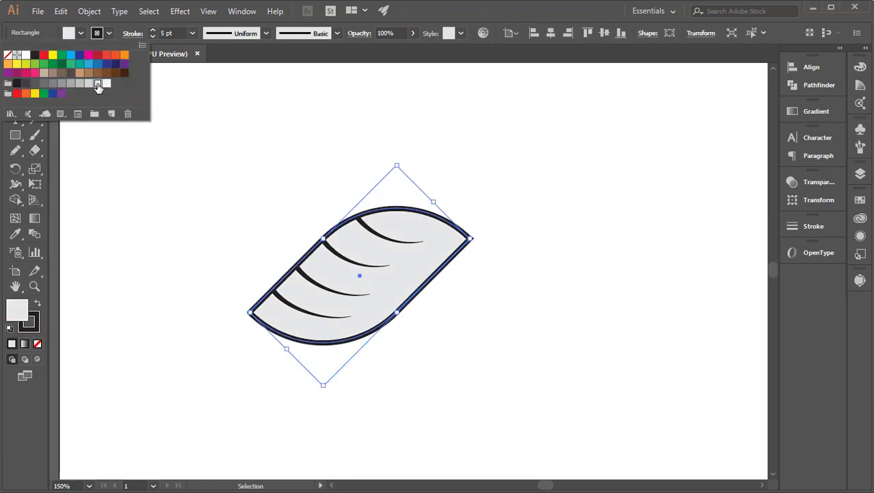
left_click(557, 282)
left_click(553, 282)
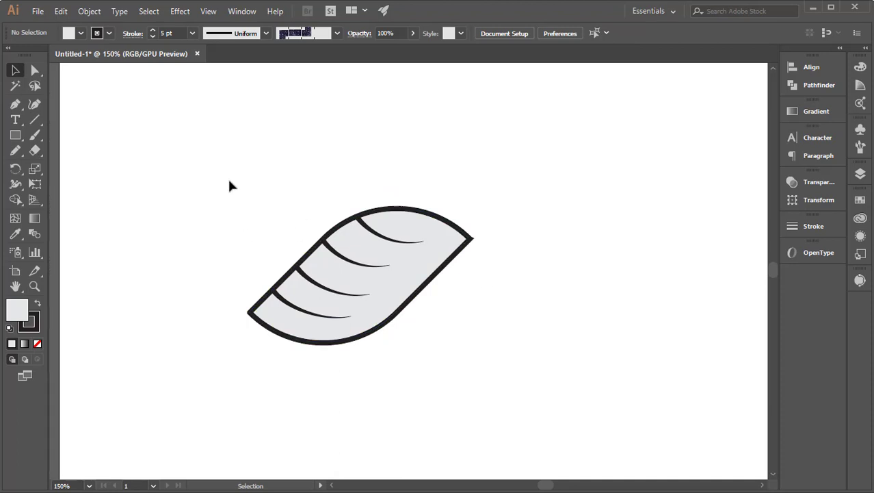
- Outline the strokes of the whole artwork, both the slanted shape and its four tapered curved lines
left_click_drag(205, 150, 492, 382)
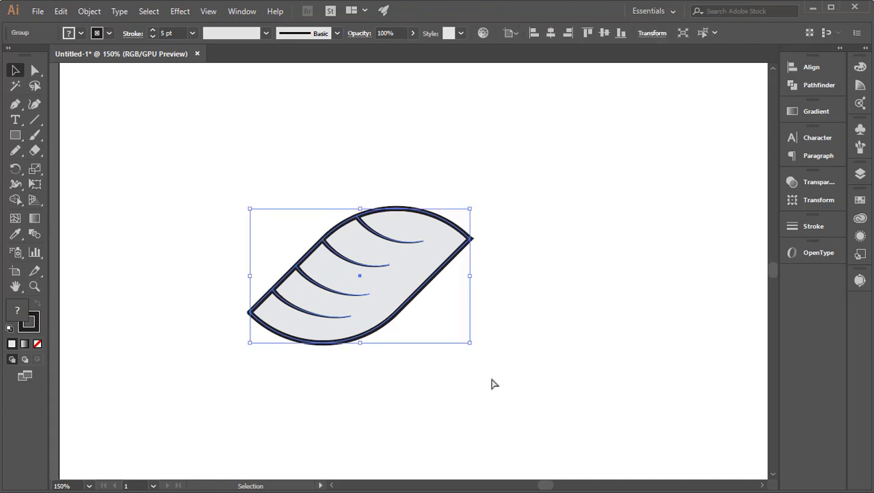
left_click(89, 11)
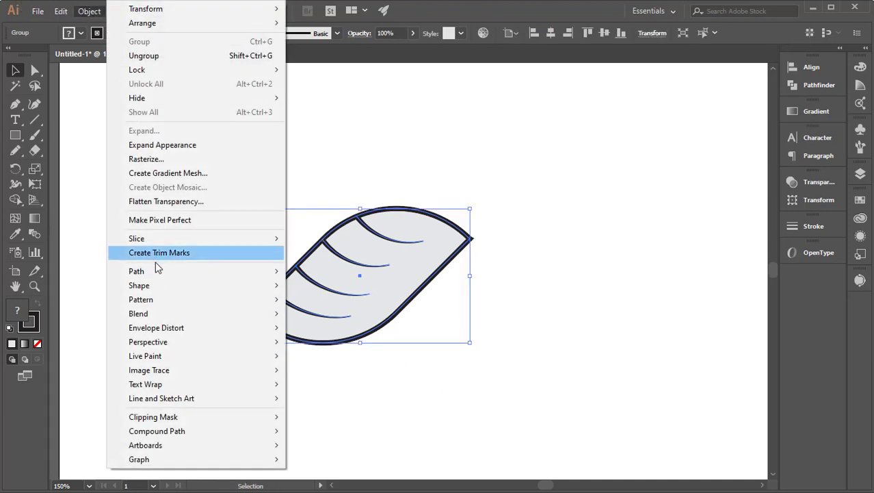
mouse_move(152, 271)
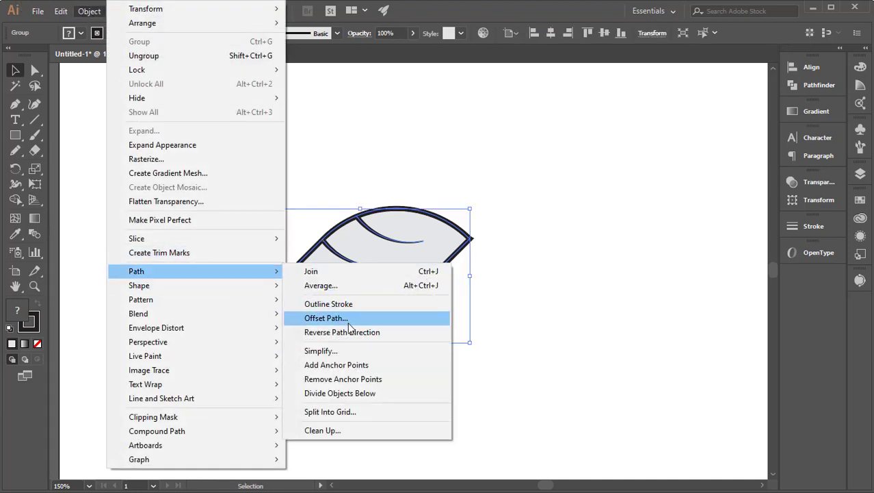
left_click(343, 308)
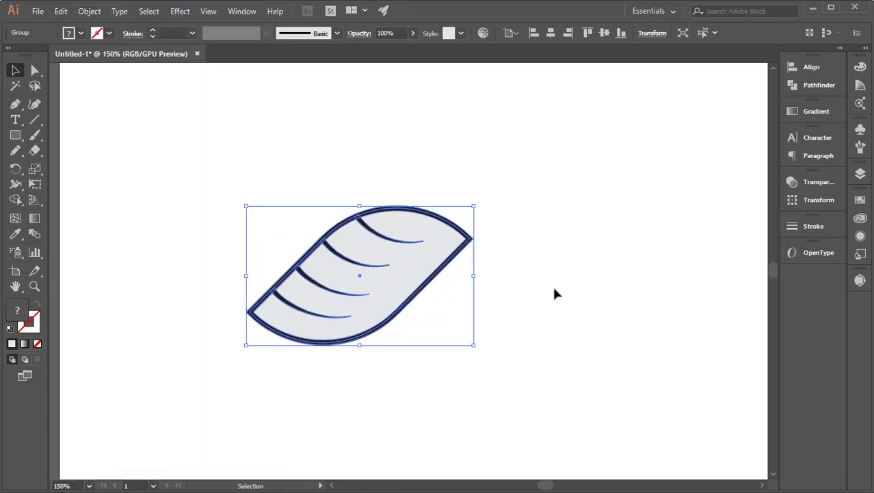
left_click(538, 312)
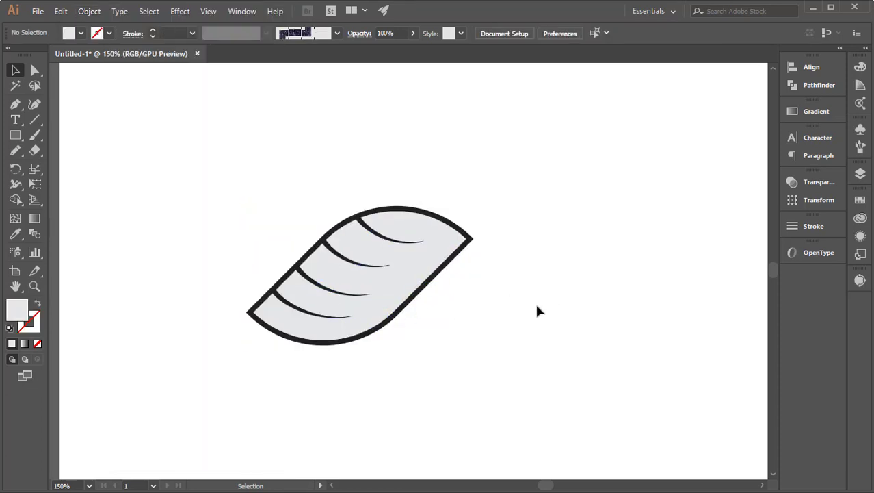
- Add the finished artwork to the swatches as a pattern and delete the original from the artboard
left_click(860, 199)
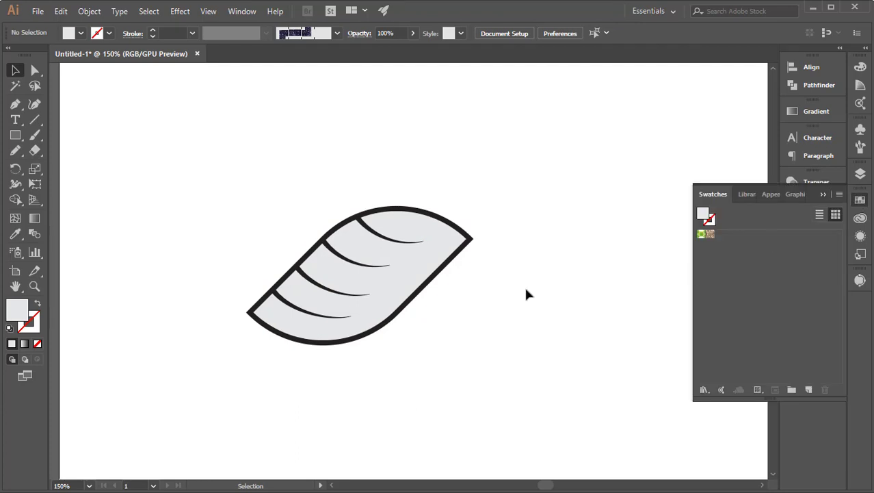
left_click(432, 283)
left_click_drag(385, 265, 738, 250)
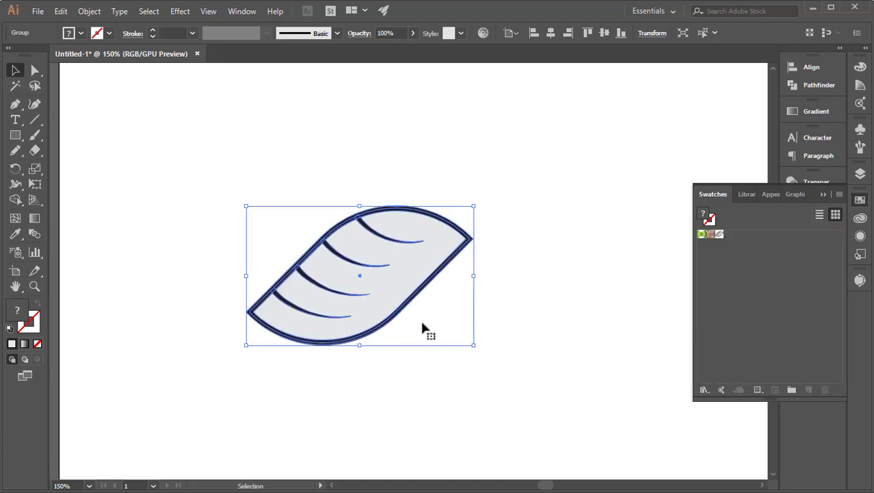
key("Delete")
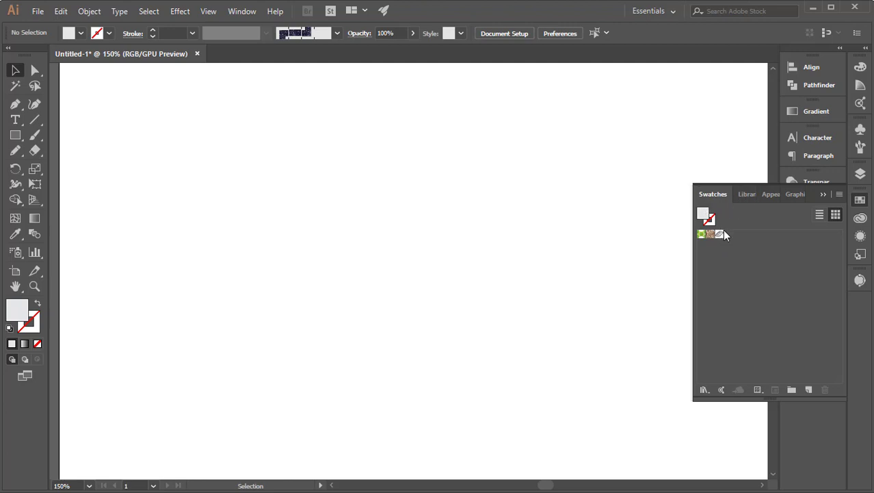
- Open the new pattern swatch for editing and set its tile width to 2.125 in so neighbouring copies overlap
left_click(719, 234)
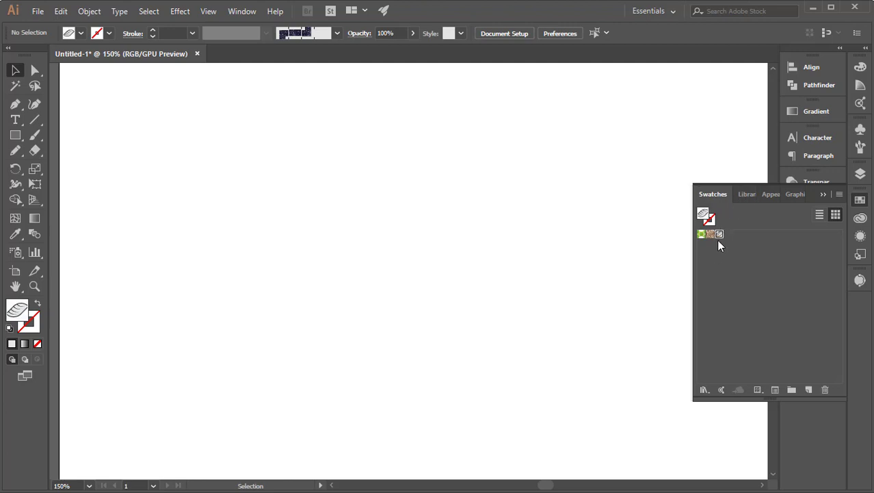
double_click(719, 234)
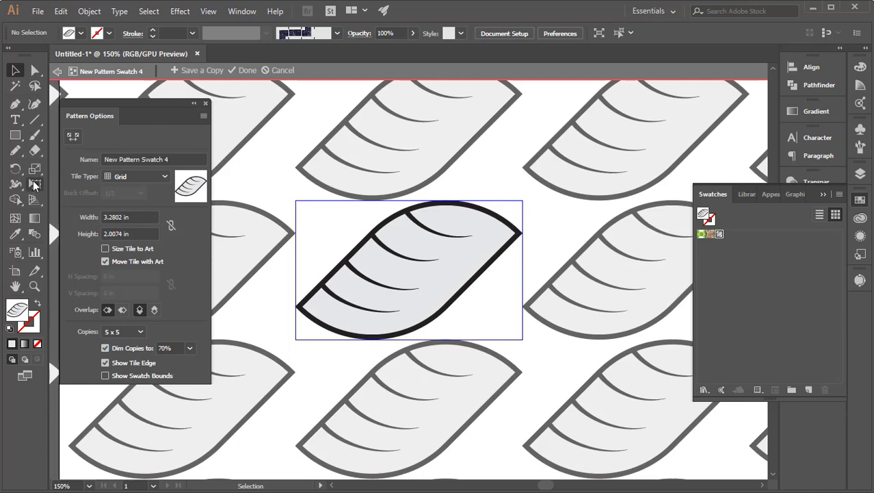
left_click(136, 216)
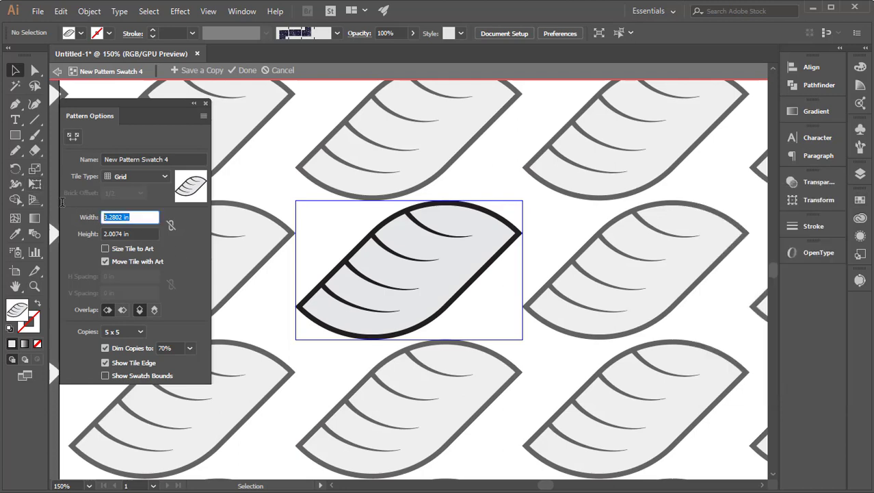
type("2.875")
key("Return")
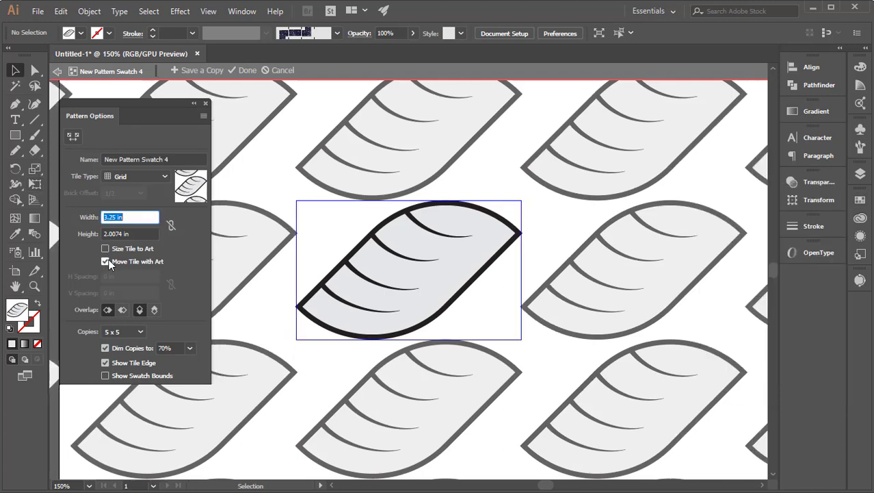
type("2.25")
key("Return")
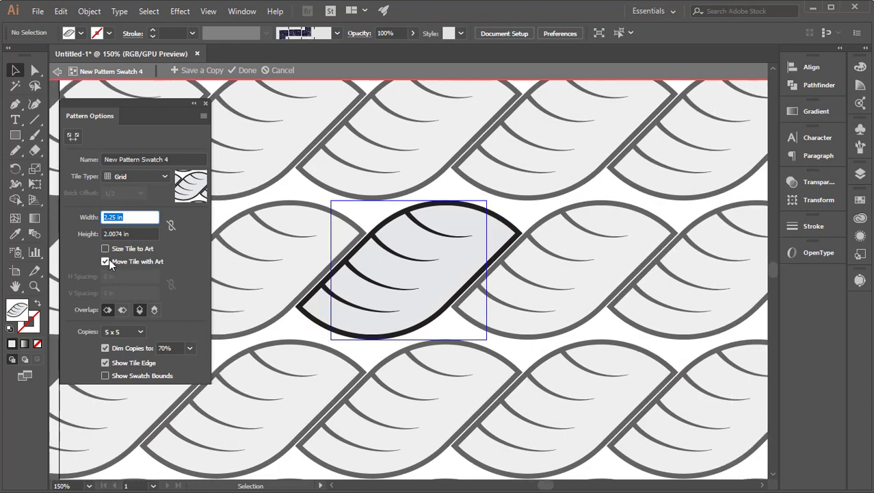
type("2.125")
key("Return")
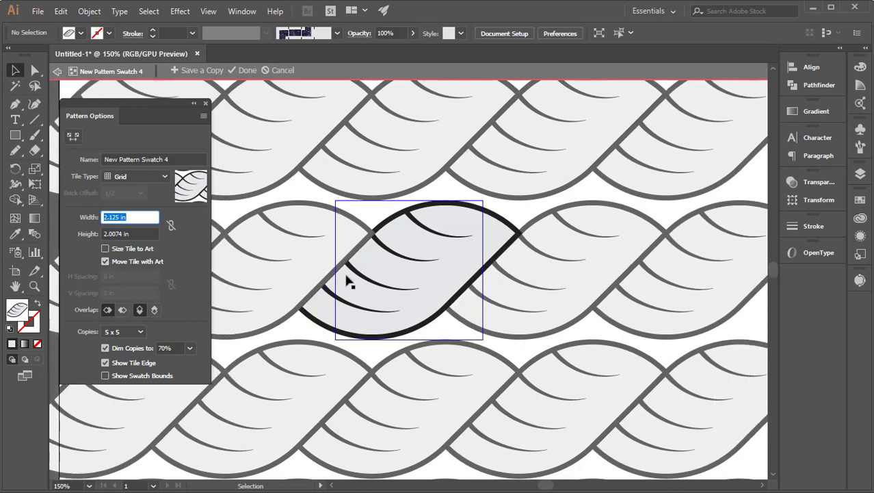
- Set the pattern tile's height to 2.25 in and finish editing the pattern
scroll(362, 234, "up", 7)
scroll(478, 190, "up", 2)
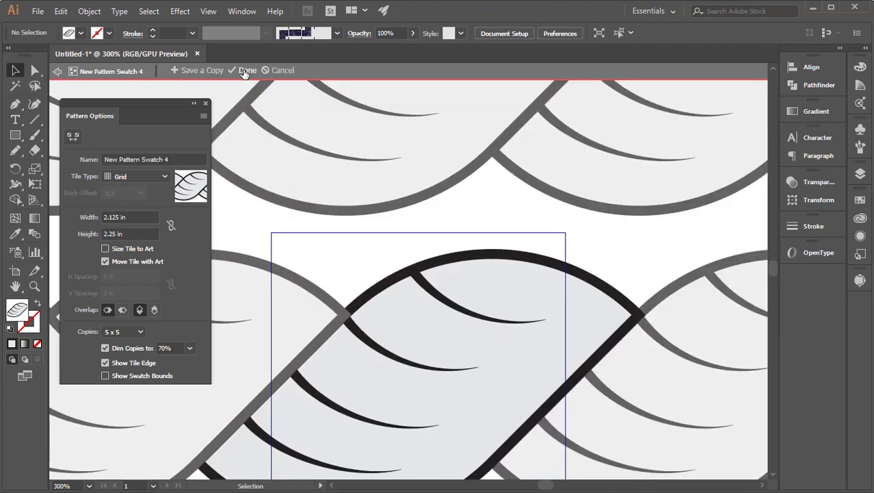
left_click(246, 71)
- Place the edited pattern swatch on the artboard as editable artwork
key("ctrl+0")
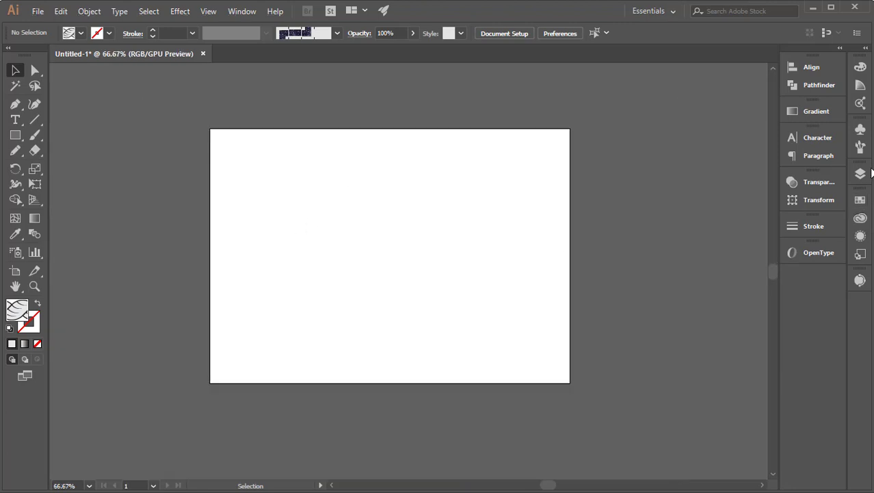
left_click(862, 200)
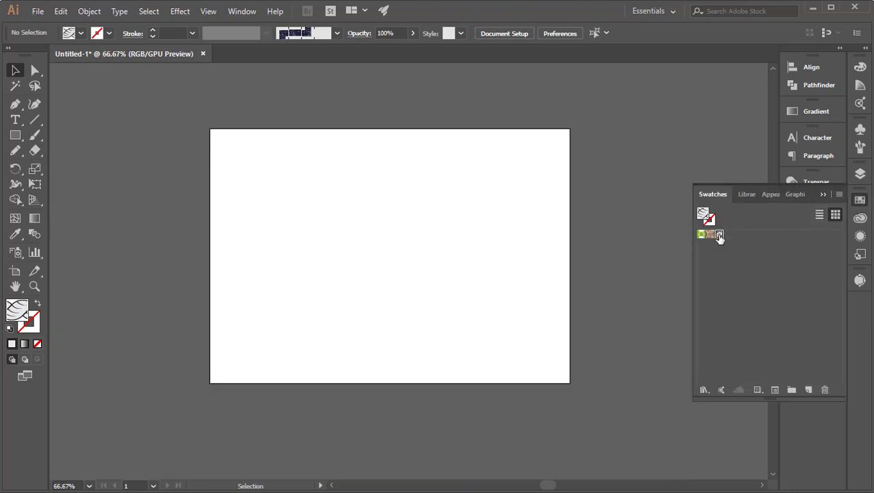
left_click_drag(719, 236, 380, 230)
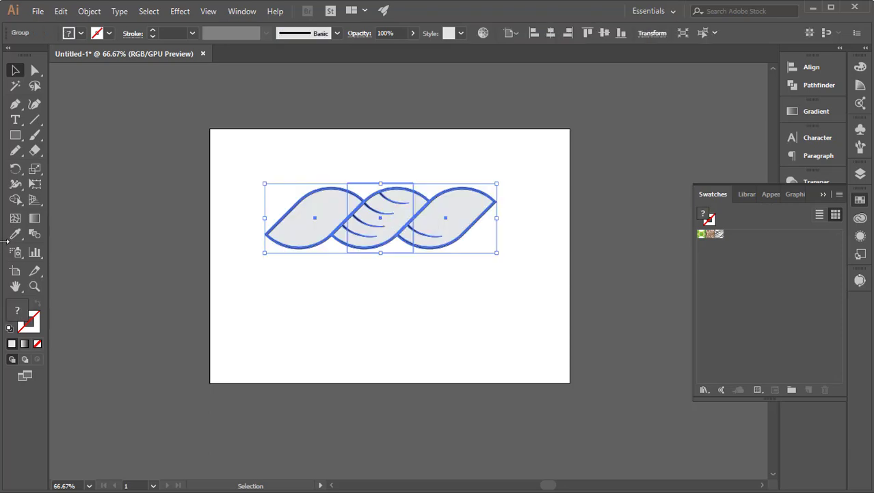
- Remove all fill and outline pieces left of the pattern's tile rectangle with the Shape Builder tool
left_click(16, 199)
scroll(270, 250, "up", 2)
scroll(440, 206, "up", 1)
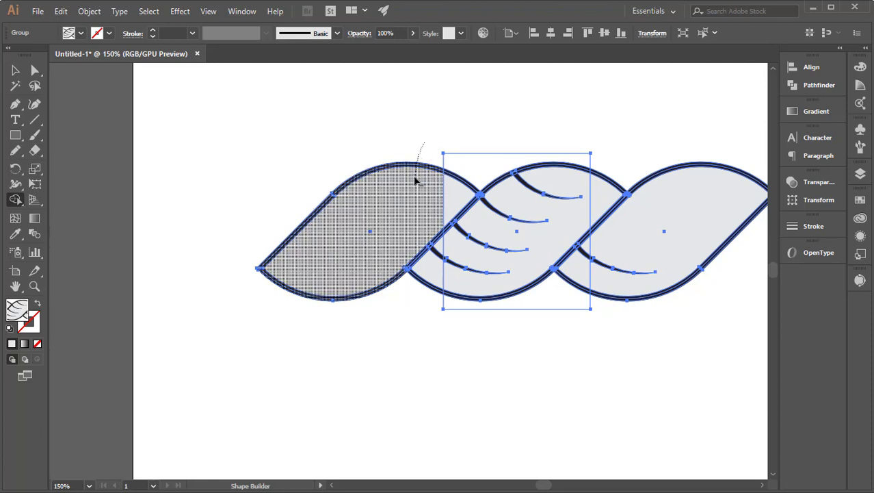
left_click(421, 274, "alt")
scroll(421, 293, "up", 3)
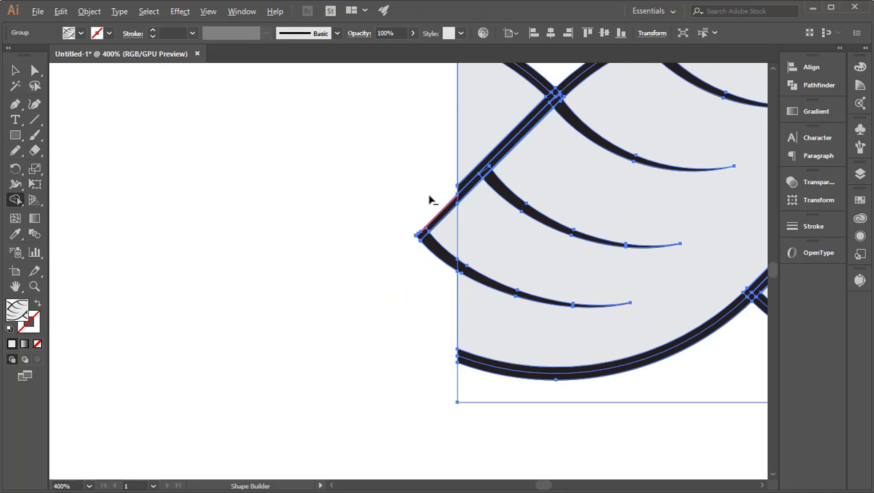
left_click(424, 268, "alt")
scroll(414, 206, "up", 3)
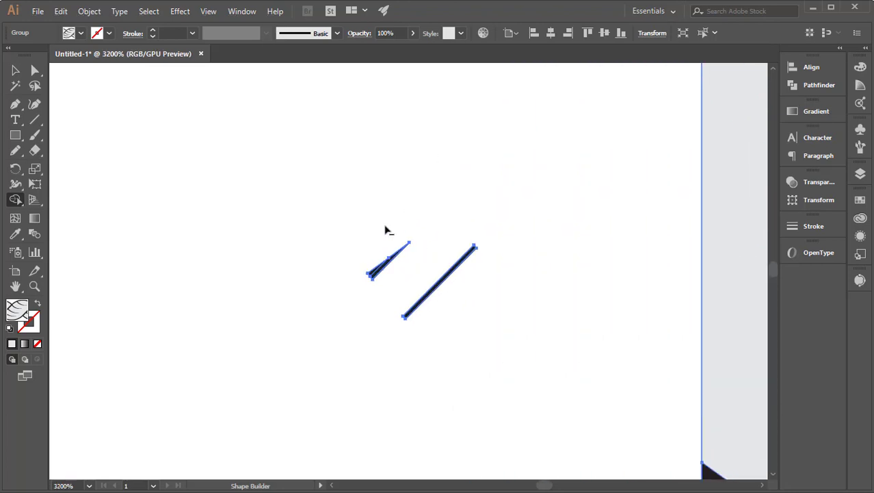
mouse_move(386, 228)
left_mouse_down()
mouse_move(427, 313)
mouse_move(438, 344)
left_mouse_up()
scroll(269, 280, "down", 2)
scroll(267, 298, "down", 4)
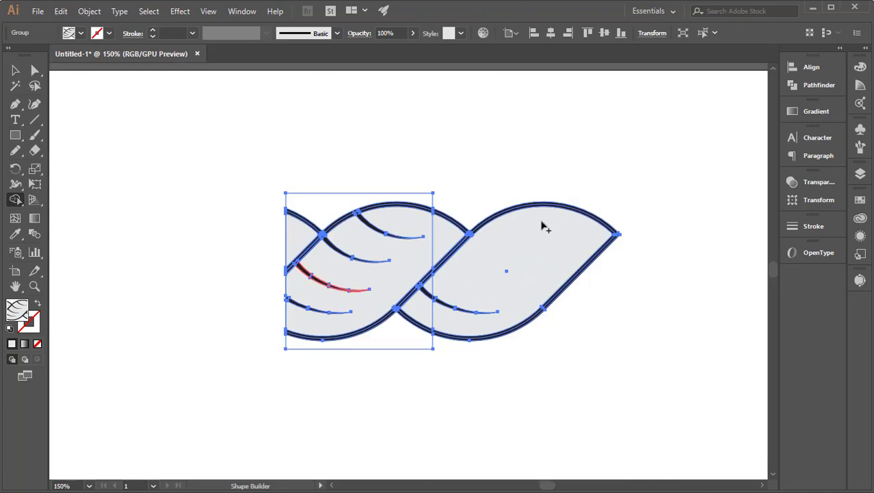
- Remove all shape, outline and curved line pieces extending past the right edge of the tile rectangle with Shape Builder
scroll(462, 199, "up", 4)
left_click_drag(400, 181, 338, 335)
scroll(479, 122, "down", 2)
left_click_drag(479, 122, 497, 283)
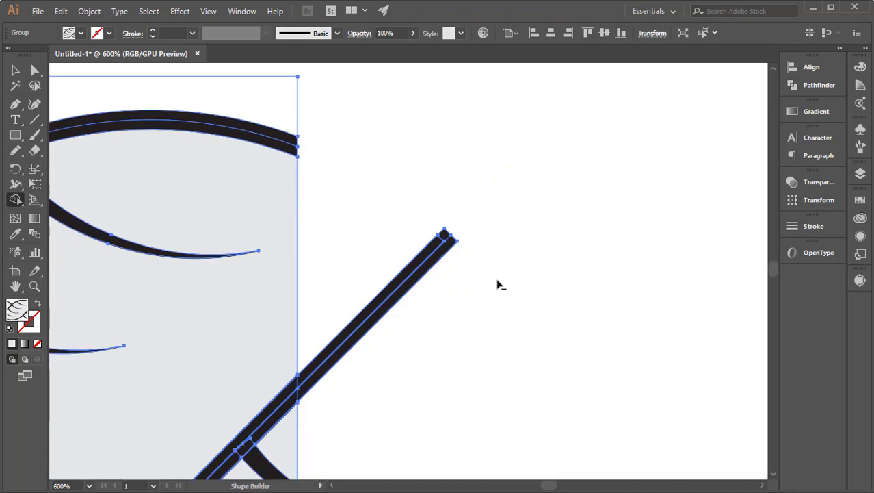
left_click_drag(406, 209, 470, 363)
scroll(464, 277, "down", 1)
scroll(453, 344, "up", 5)
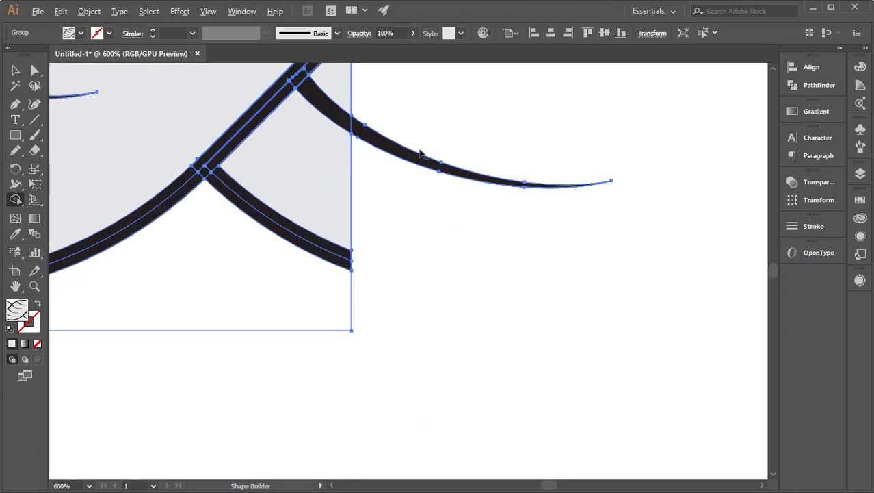
scroll(484, 261, "down", 4)
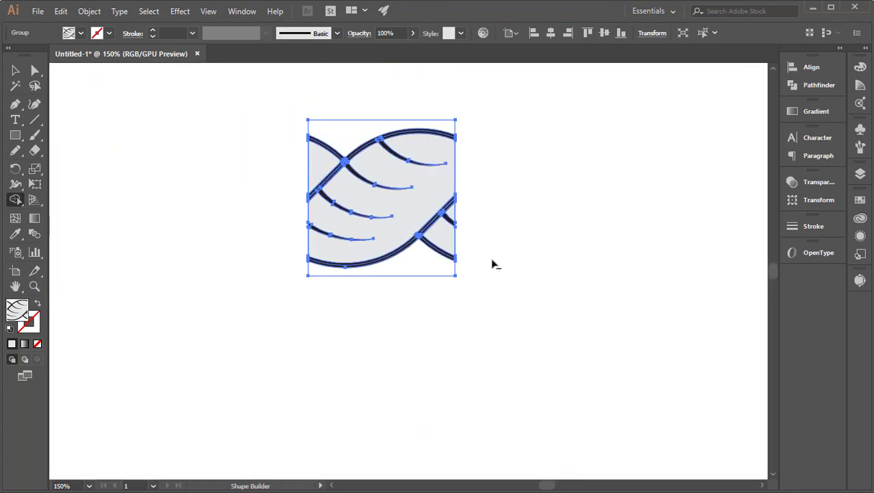
- Scale the trimmed rope tile down proportionally about its centre to a small fraction of its size
left_click(17, 72)
left_click(280, 298)
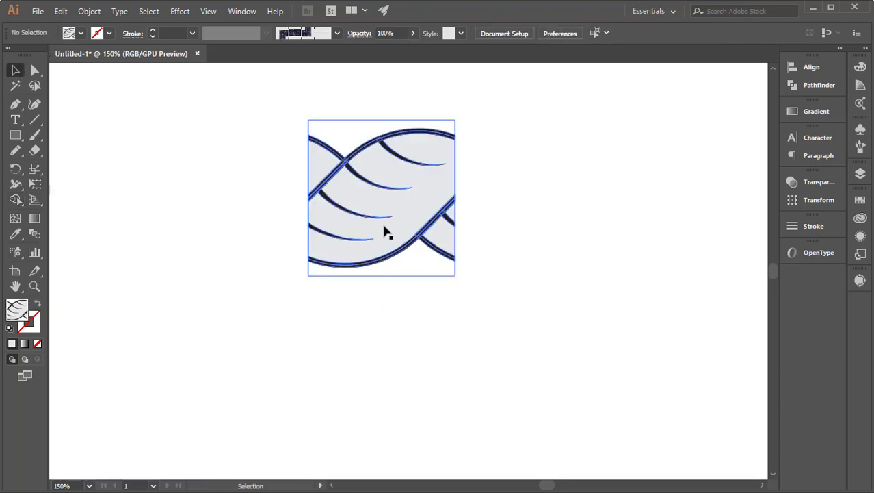
left_click(384, 230)
scroll(386, 294, "down", 3)
scroll(396, 291, "up", 2)
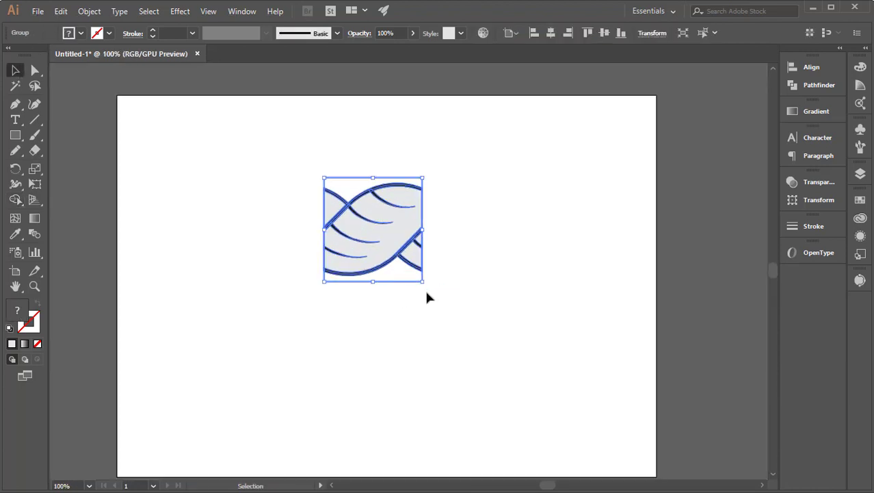
scroll(418, 287, "down", 1)
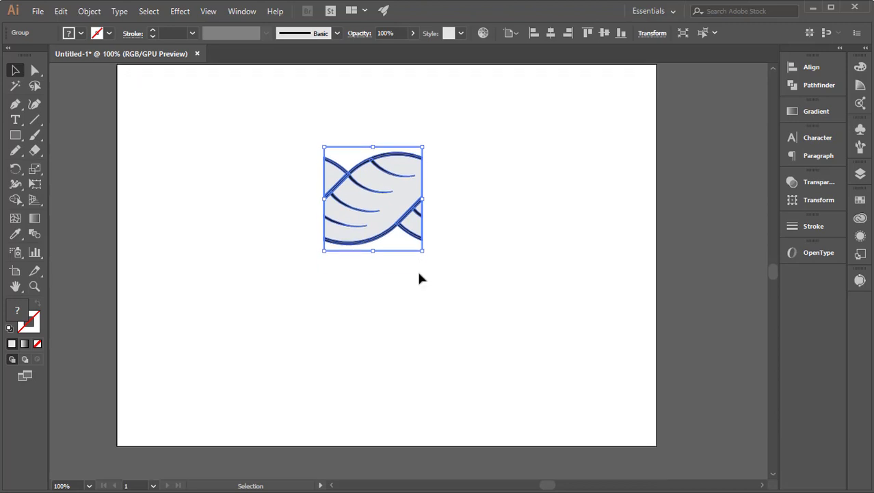
scroll(421, 298, "up", 1)
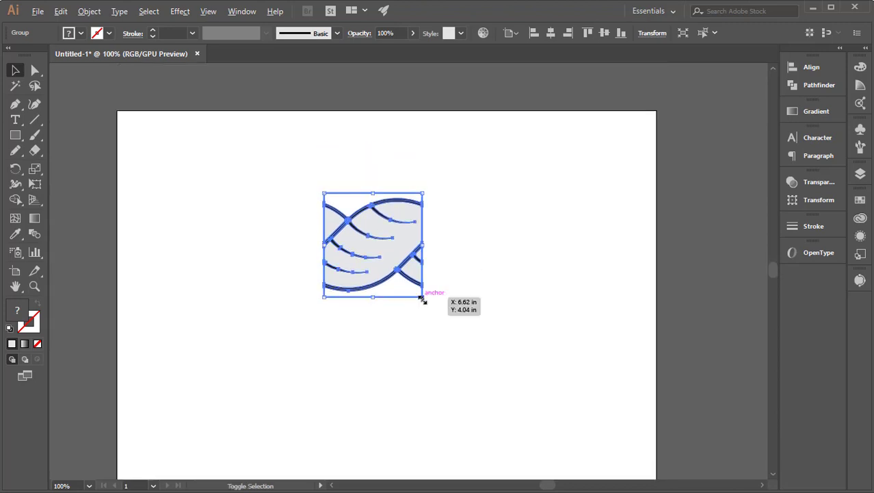
left_click_drag(422, 298, 382, 257)
left_click(482, 284)
scroll(482, 285, "down", 1)
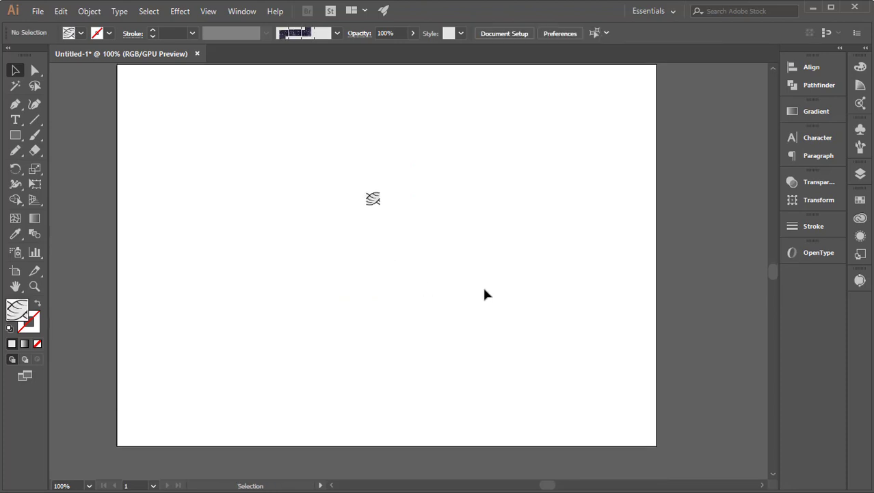
- Shrink the small rope tile further about its centre to about 0.21 by 0.22 in
scroll(482, 285, "down", 1)
scroll(451, 278, "up", 3)
left_click(391, 185)
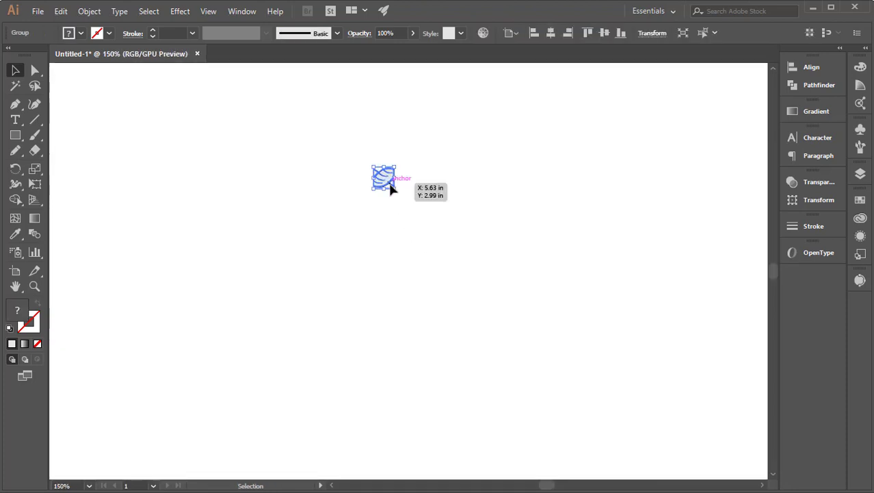
scroll(390, 185, "up", 2)
left_click_drag(395, 193, 388, 188)
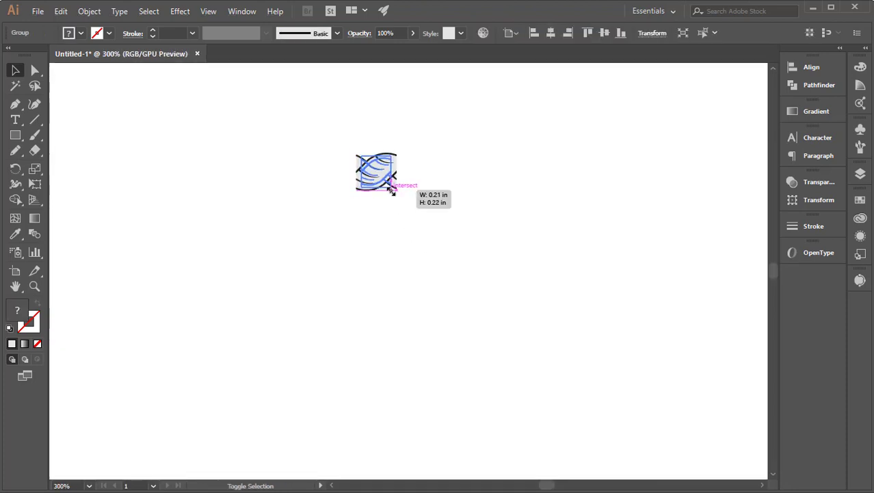
left_click(471, 243)
scroll(472, 243, "down", 4)
scroll(462, 235, "up", 2)
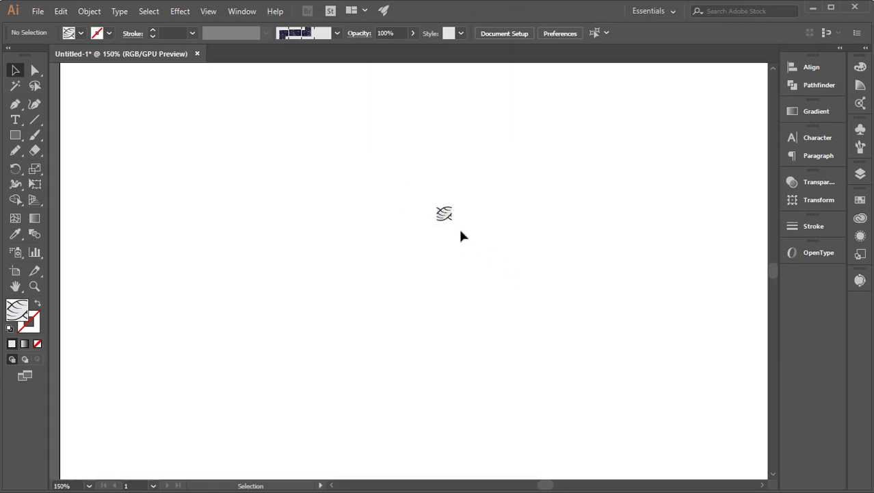
- Start a new Pattern Brush from the reduced rope tile
left_click(445, 219)
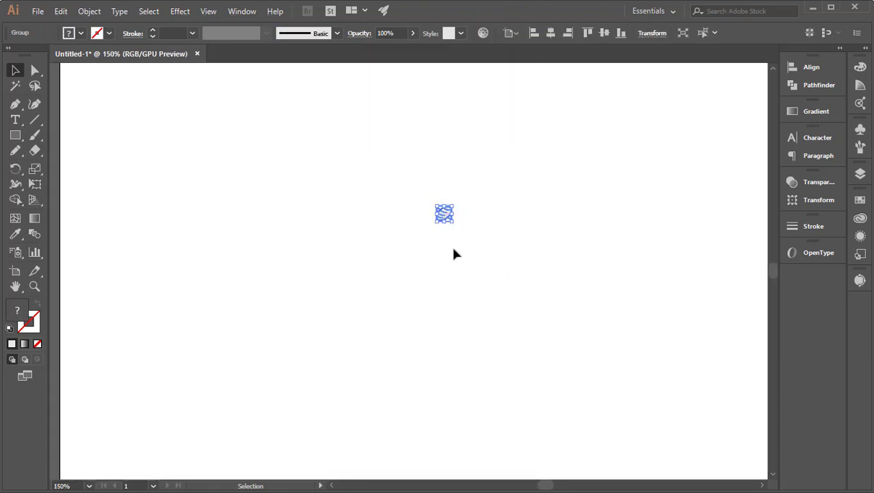
left_click(861, 148)
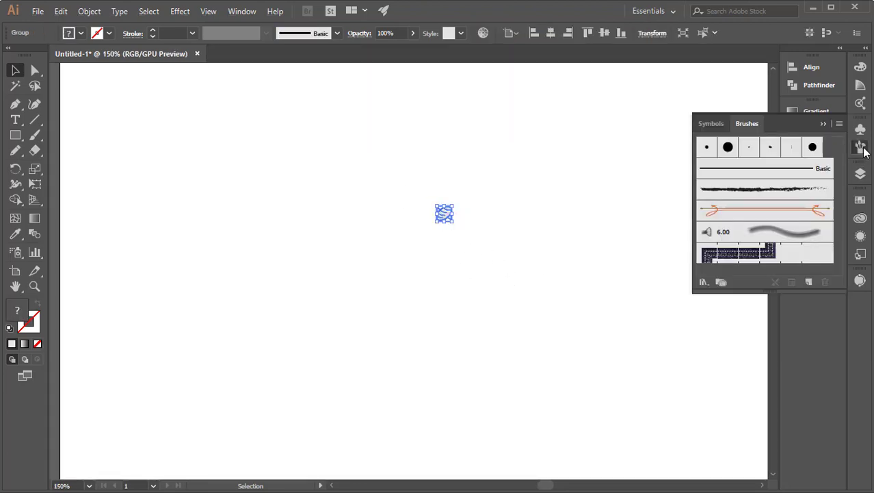
left_click(809, 283)
left_click(418, 303)
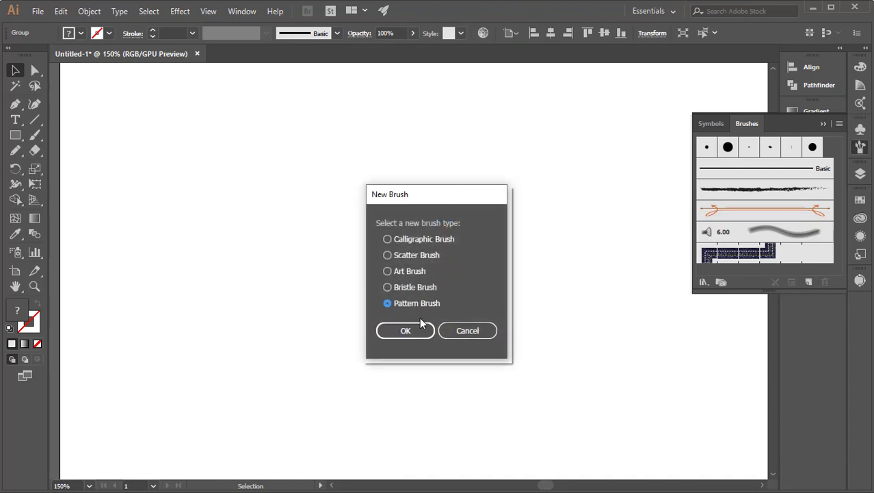
left_click(411, 332)
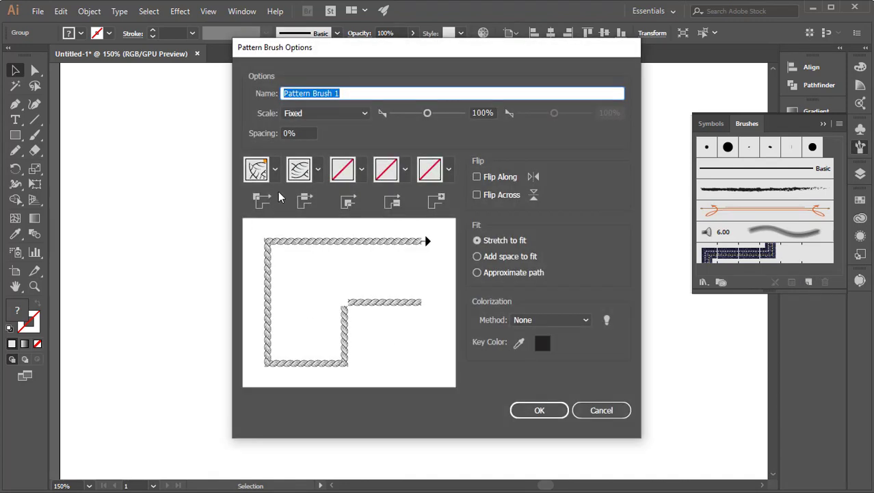
- Set the brush's outer and inner corner tiles to Auto-Centered and its colorization method to Tints, and save the brush
left_click(258, 171)
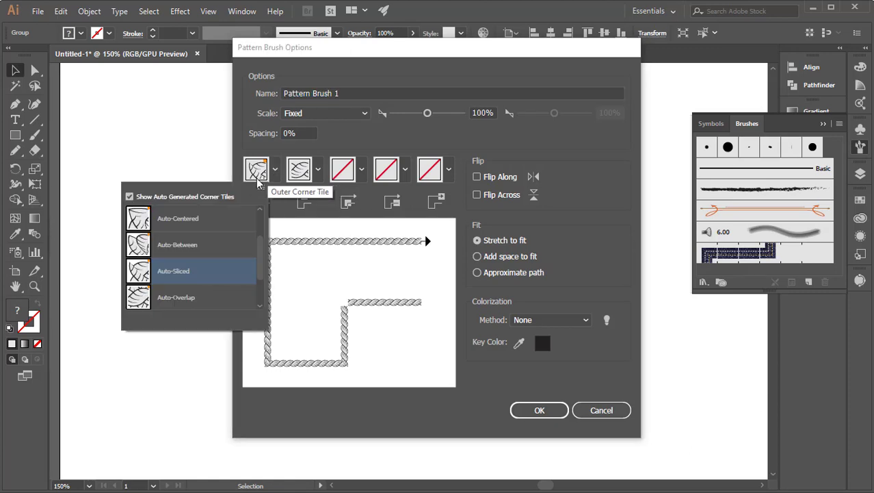
left_click(173, 220)
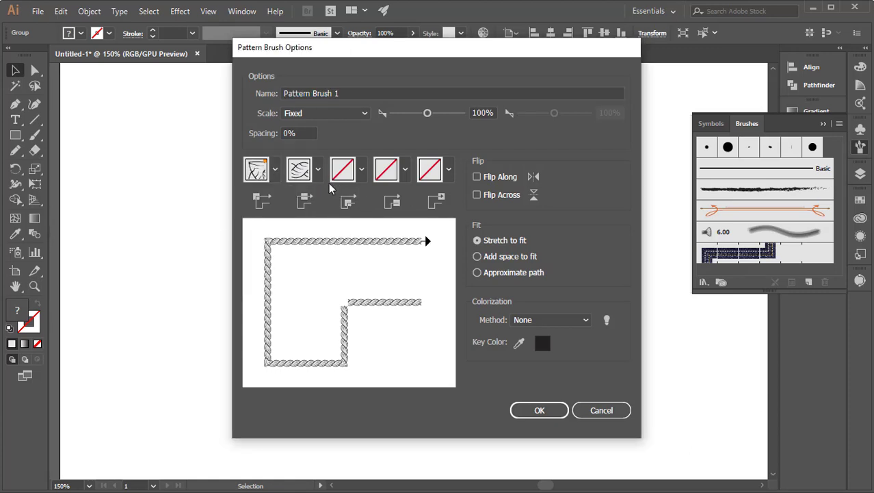
left_click(362, 171)
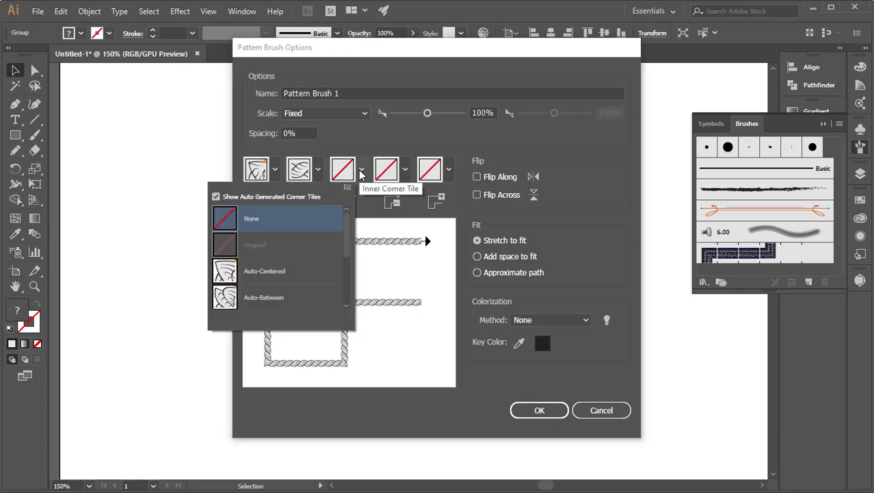
left_click(260, 273)
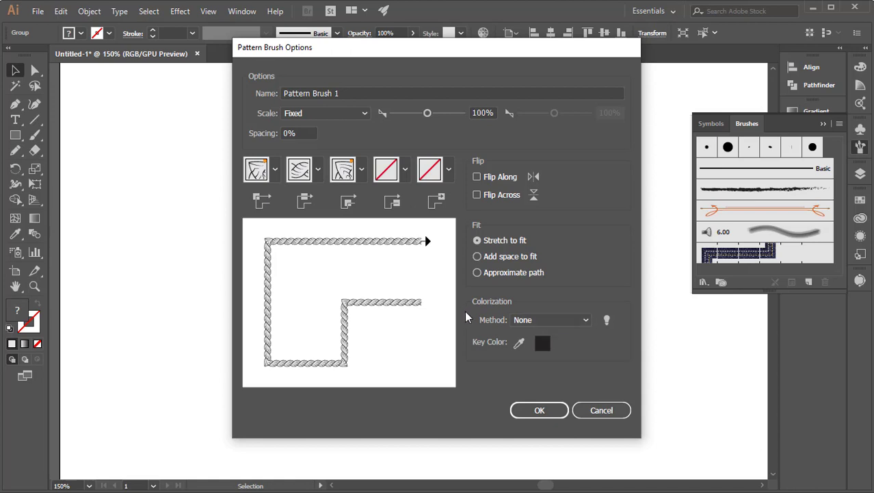
left_click(561, 324)
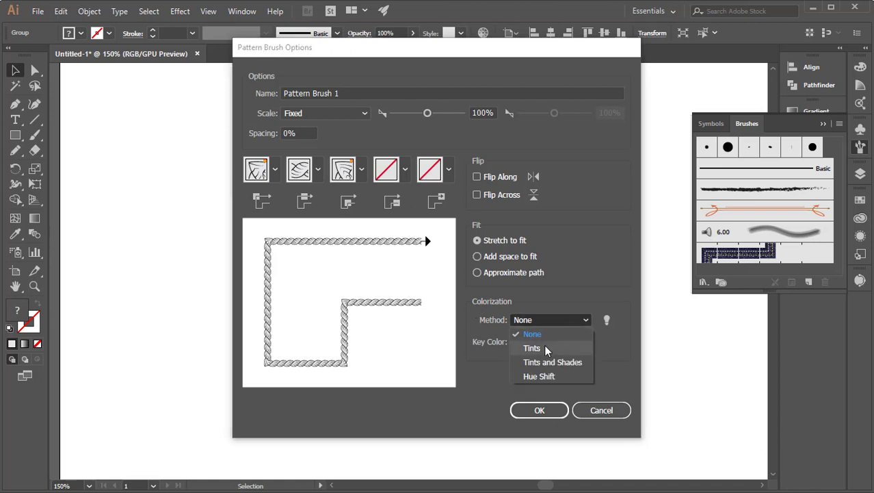
left_click(546, 347)
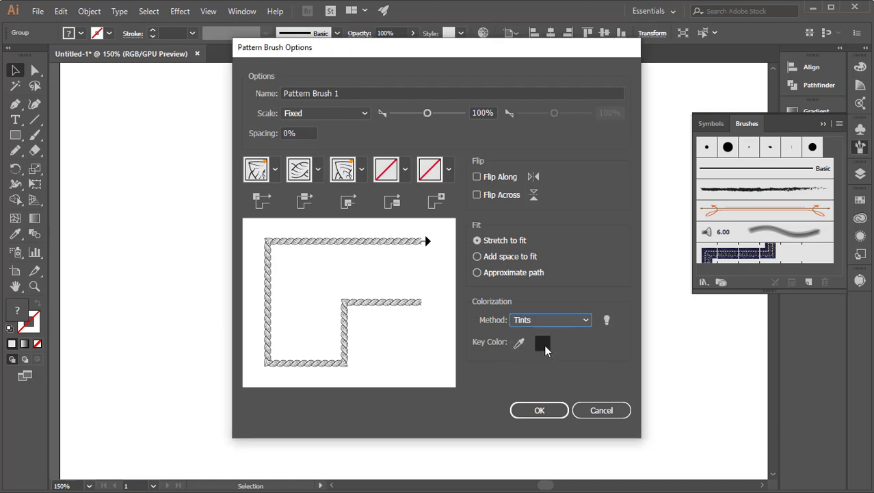
left_click(539, 410)
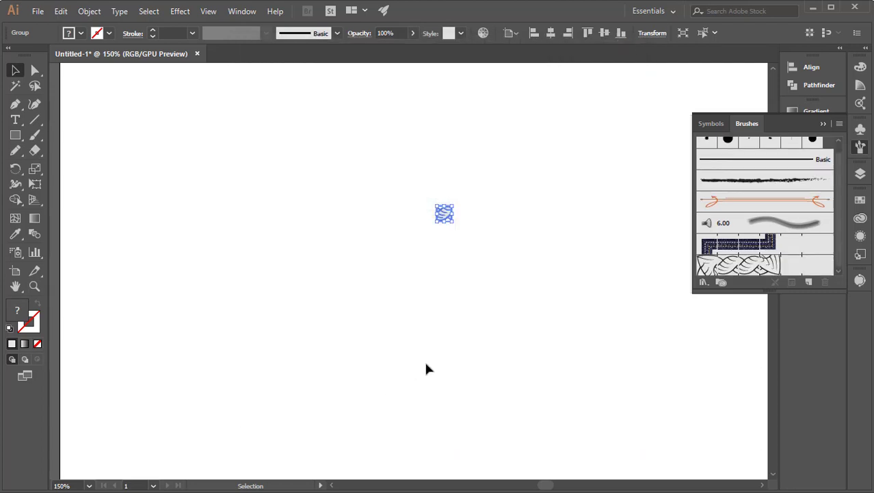
- Delete the rope tile artwork from the artboard
left_click(407, 250)
left_click_drag(413, 210, 470, 265)
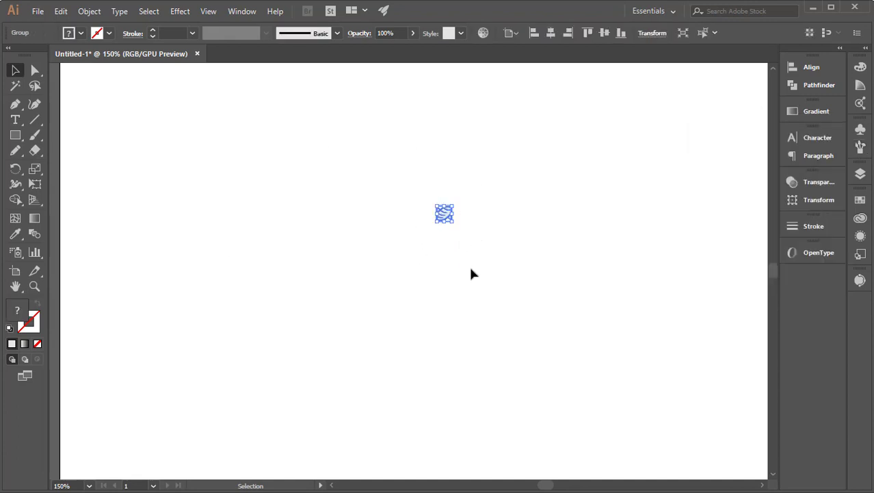
key("Delete")
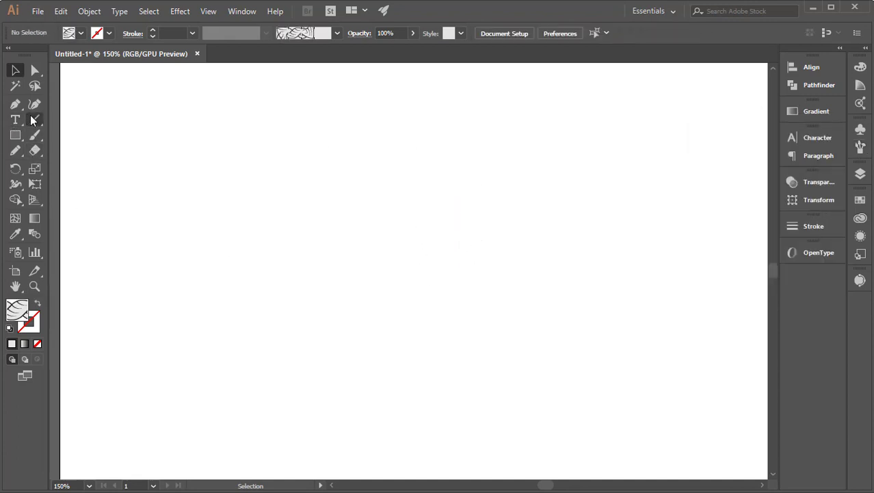
- Paint a long, gently descending stroke across the artboard with the Paintbrush and the rope pattern brush, and examine its seams
key("ctrl+minus")
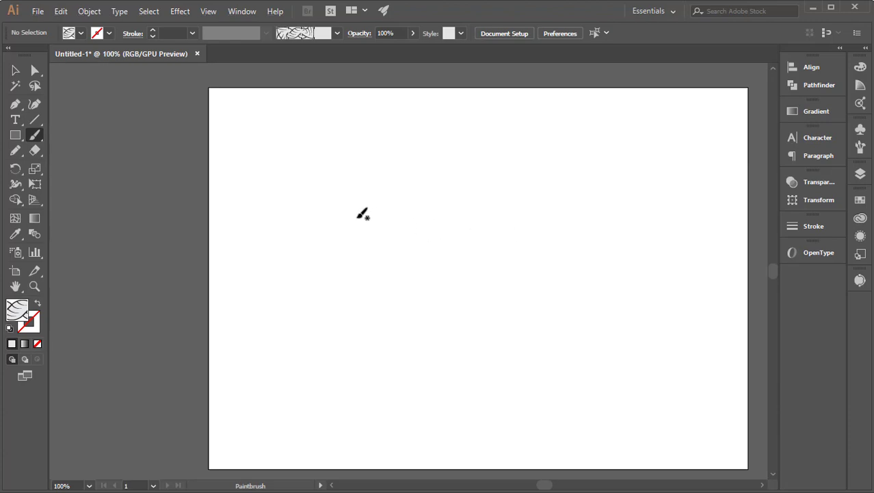
left_click_drag(617, 223, 617, 223)
scroll(447, 228, "up", 5)
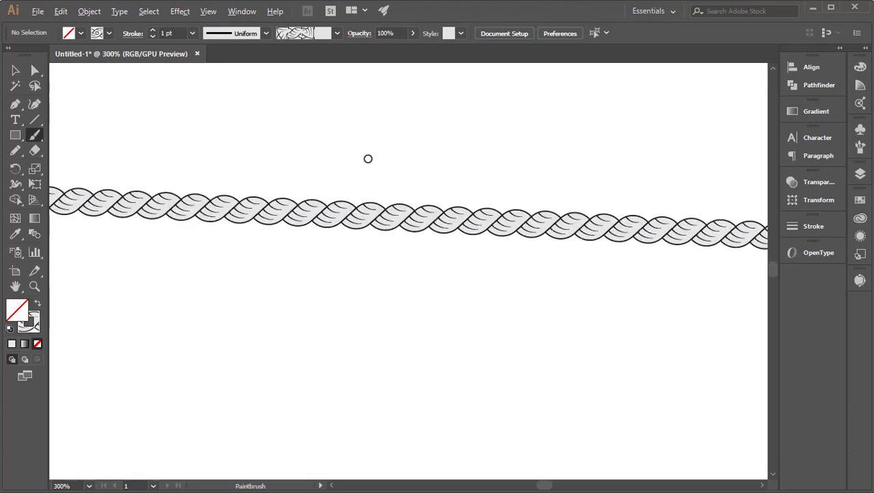
key("ctrl+plus")
key("ctrl+plus")
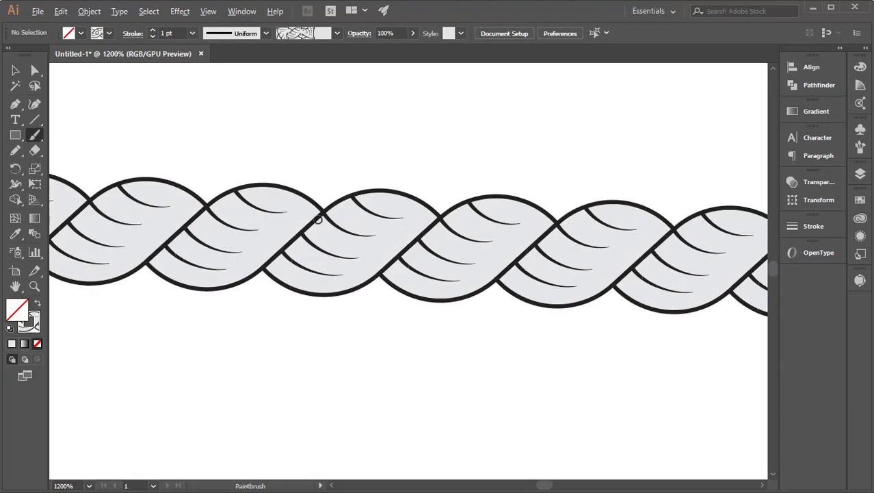
key("ctrl+plus")
key("ctrl+plus")
key("ctrl+minus")
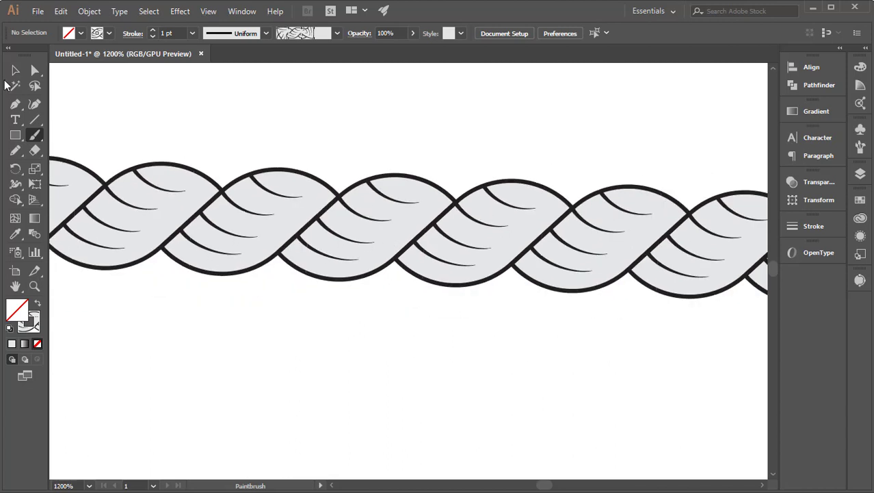
- Recolor the rope stroke with several swatches, including orange, tan and yellow-green, and finish with green
left_click(319, 218)
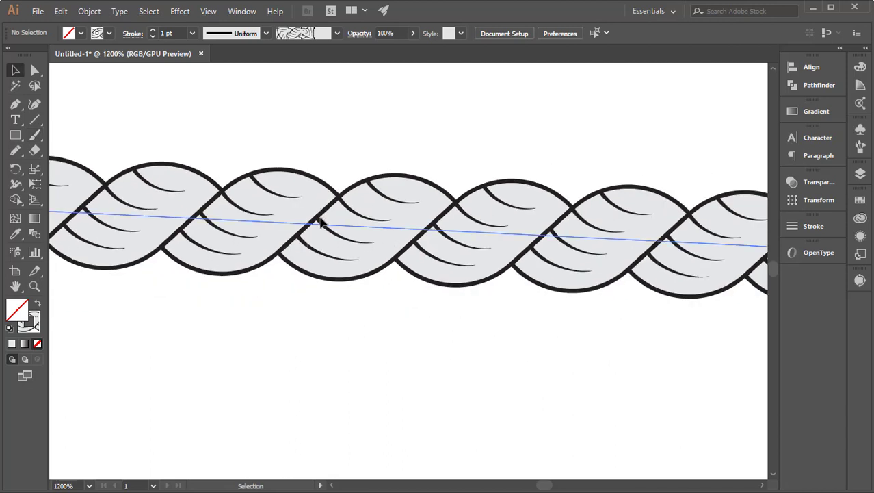
left_click(108, 33)
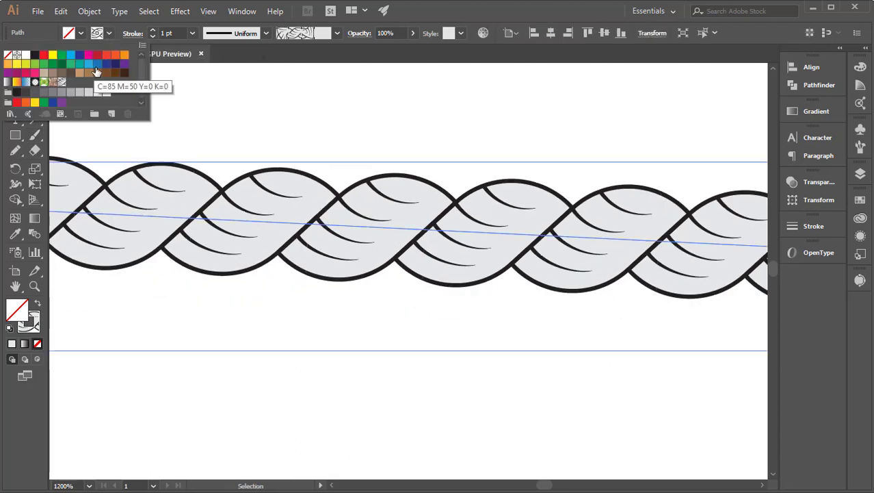
left_click(96, 65)
left_click(115, 65)
left_click(125, 55)
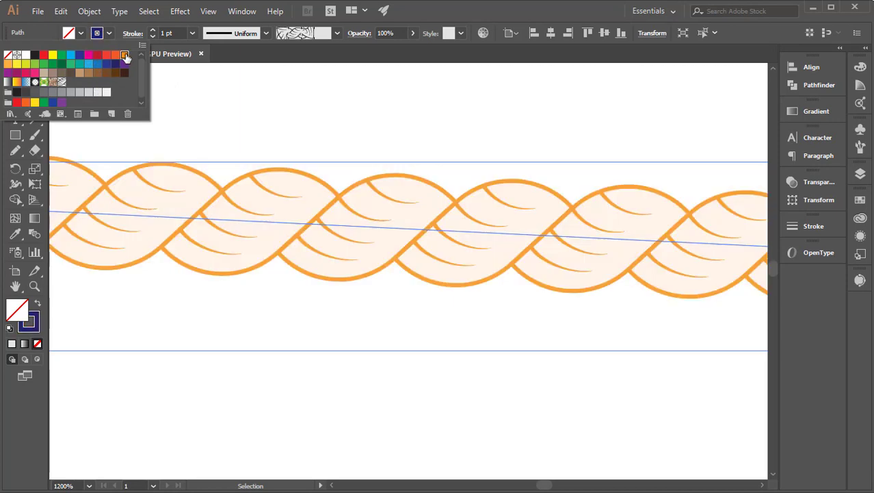
scroll(253, 177, "down", 5)
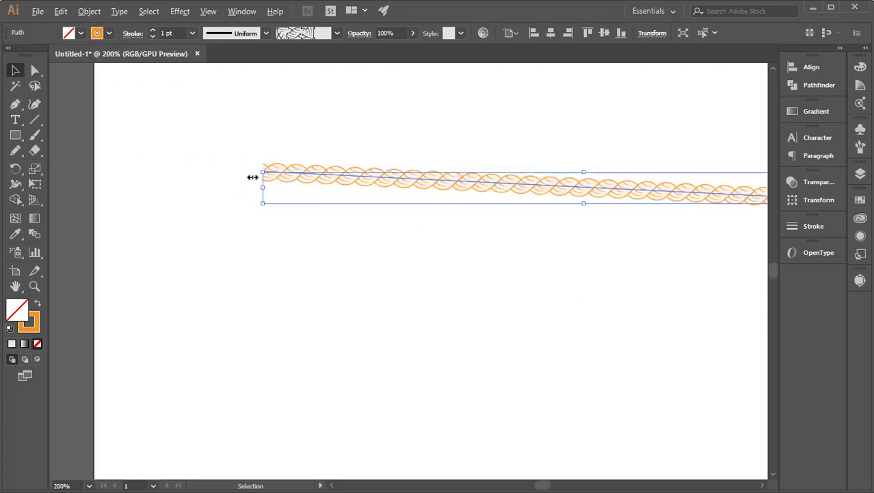
left_click(107, 35)
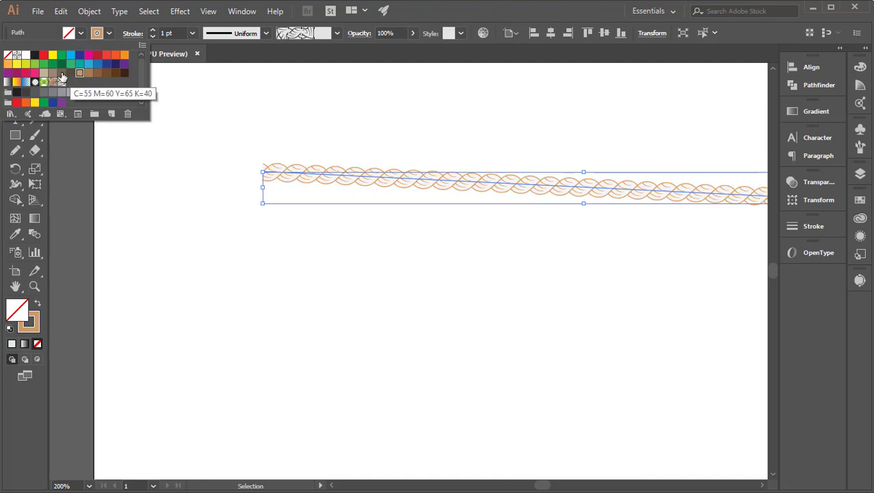
left_click(34, 64)
left_click(26, 65)
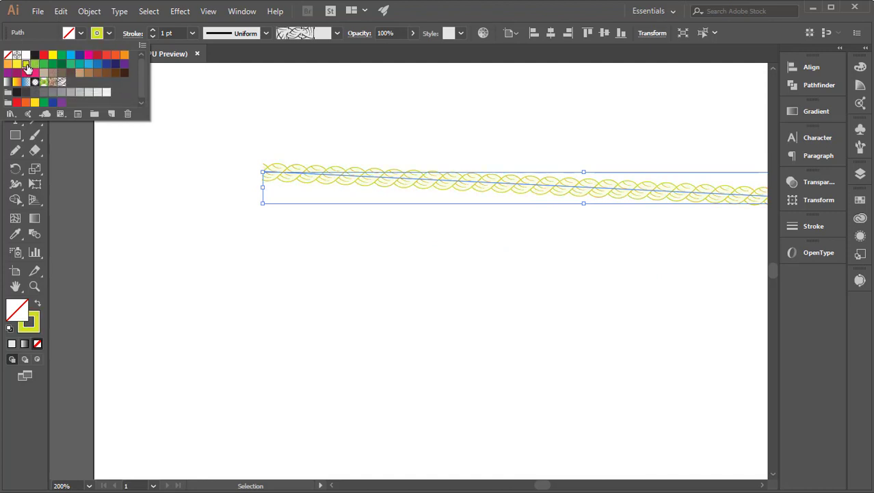
left_click(62, 56)
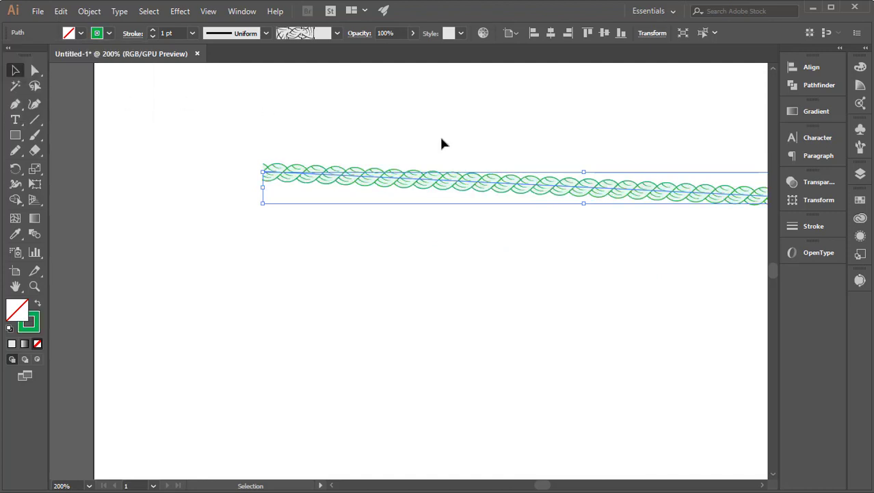
- Examine the green rope stroke up close and across its full length
left_click(574, 209)
scroll(384, 189, "up", 4)
scroll(332, 233, "down", 2)
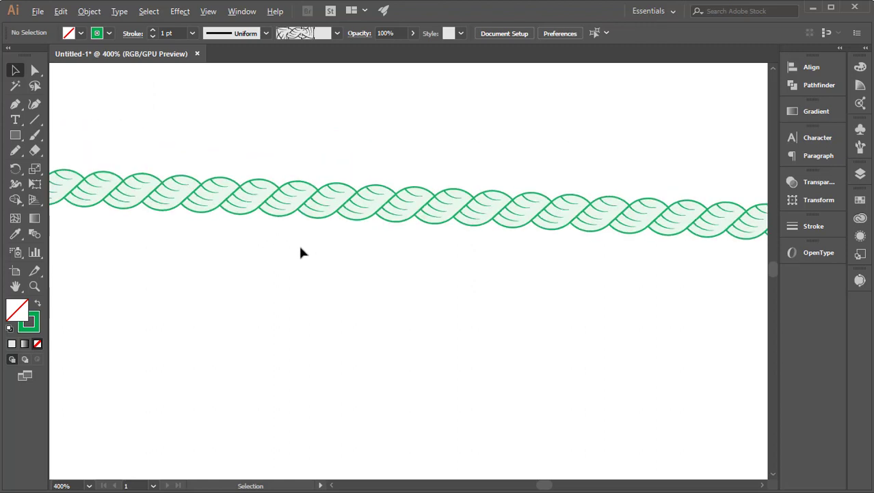
scroll(291, 257, "down", 2)
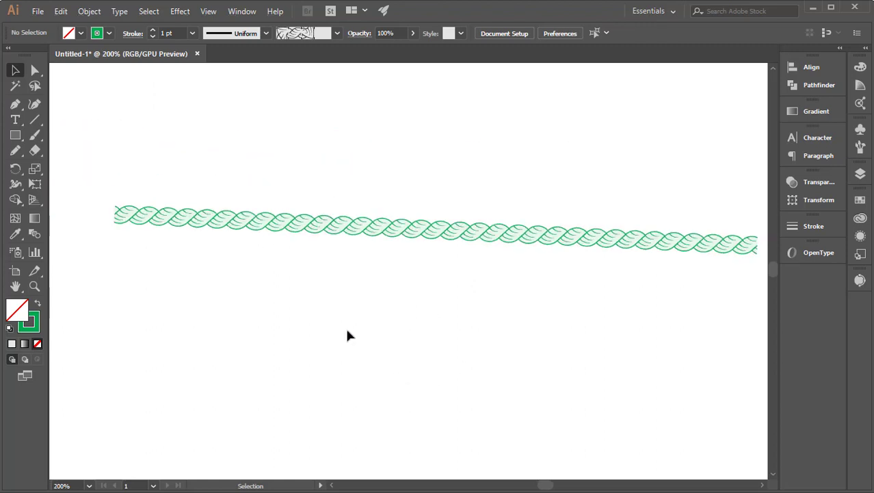
scroll(357, 314, "down", 2)
scroll(301, 272, "up", 1)
scroll(431, 269, "down", 1)
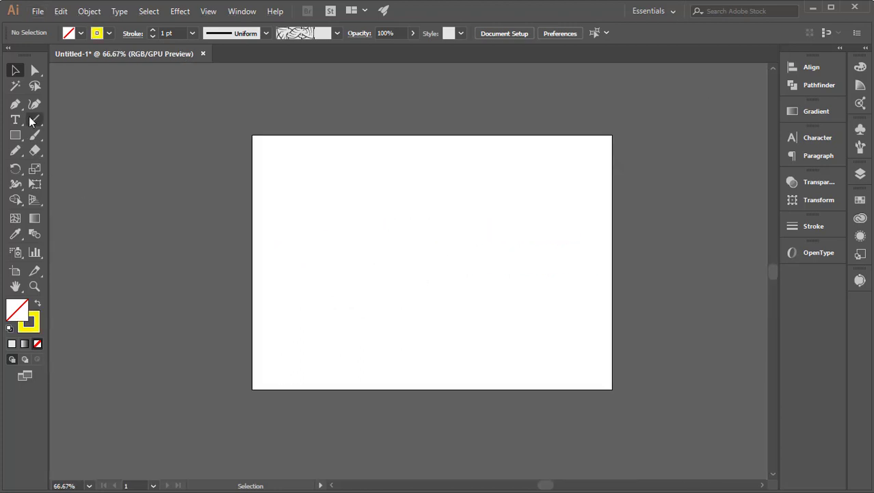
- Add the point text "দড়ি" to the artboard in Nirmala UI and enlarge it to 72 pt
left_click(15, 119)
left_click(365, 232)
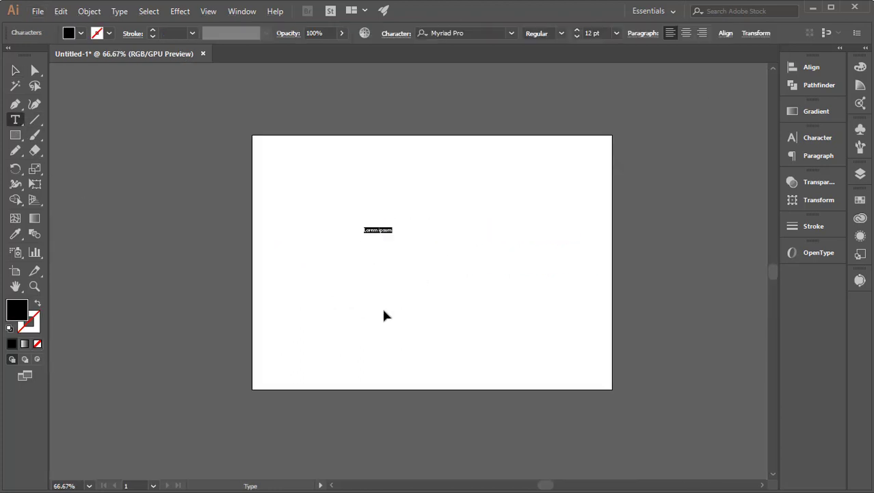
type("দড়ি")
left_click_drag(374, 229, 327, 216)
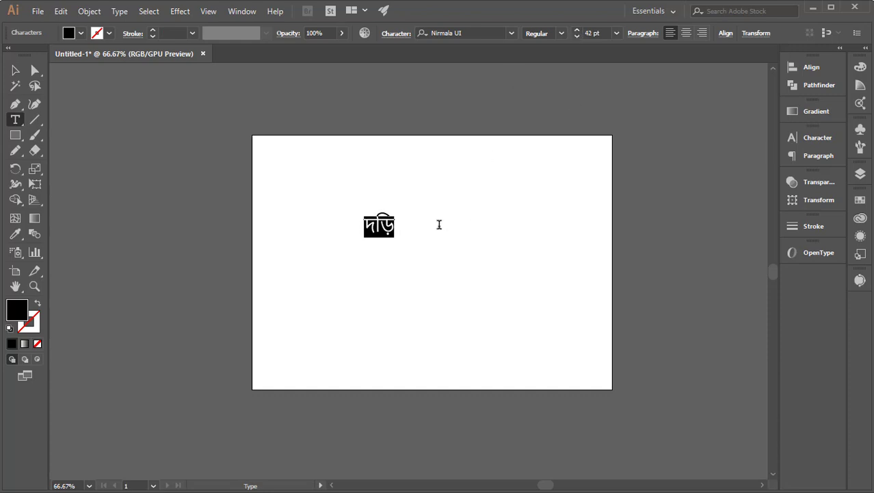
key("Escape")
key("ctrl+plus")
key("ctrl+plus")
key("ctrl+plus")
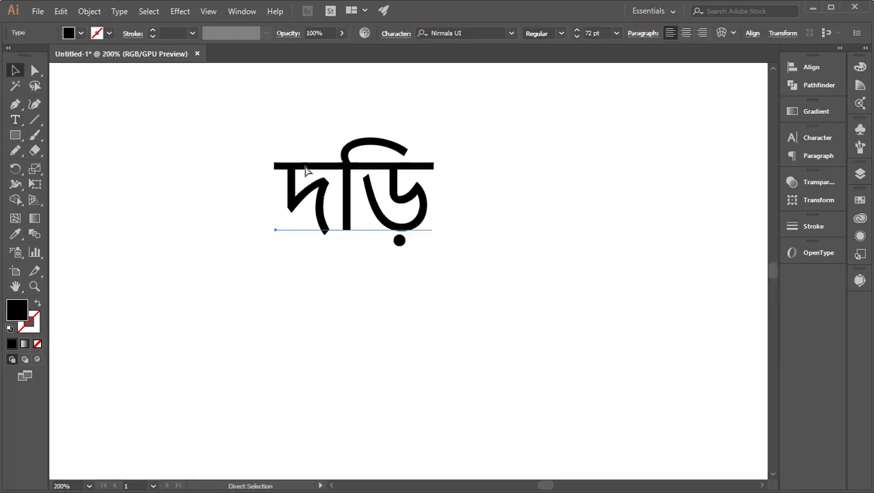
- Use a red stroke without fill to trace a straight Pen path along the word's horizontal headline
key("ctrl+shift+a")
left_click(83, 33)
left_click(45, 56)
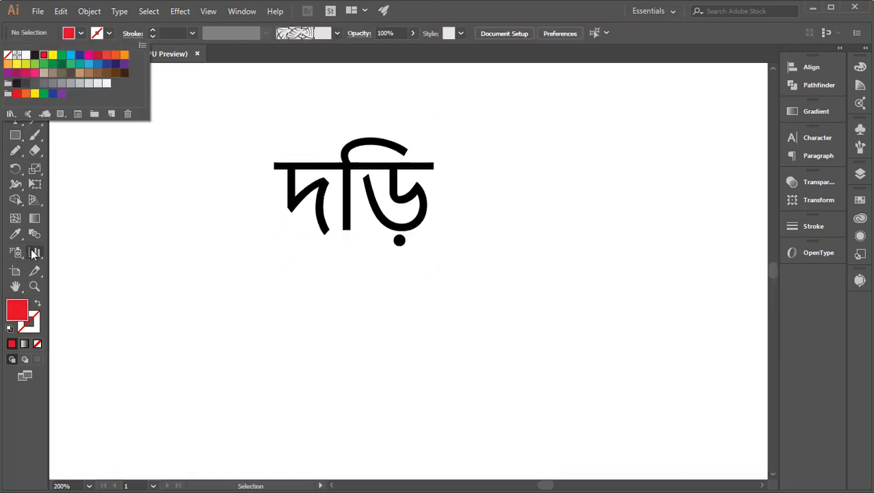
left_click(37, 302)
left_click(15, 104)
scroll(283, 169, "up", 4)
left_click(247, 156)
scroll(247, 157, "down", 2)
left_click(509, 171, "shift")
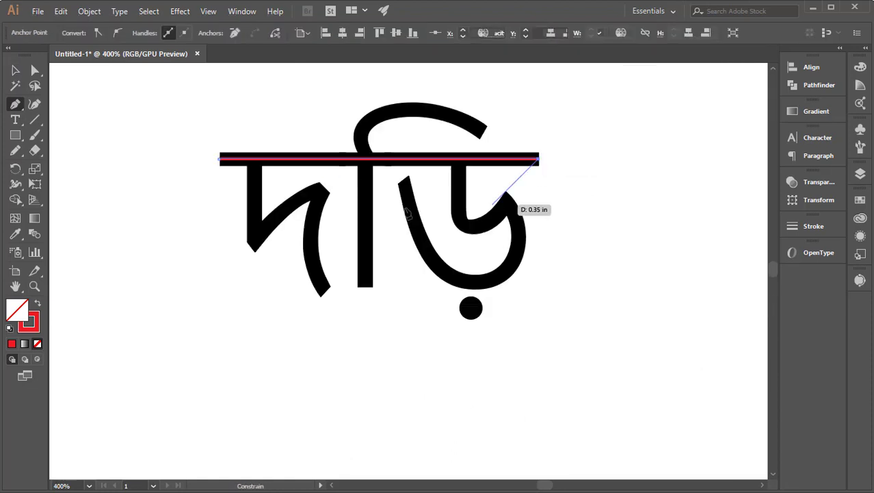
- Trace the first letter's vertical stem with a straight path from its lower corner up to the headline
scroll(254, 172, "up", 3)
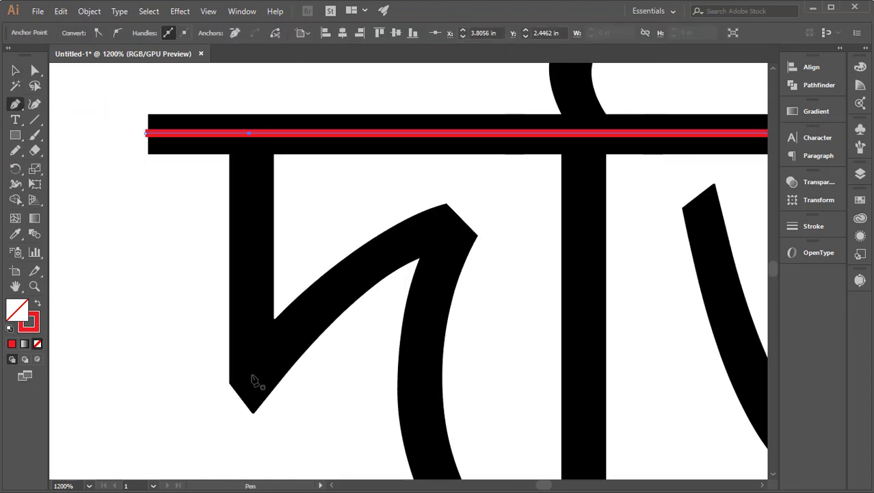
left_click(251, 376)
left_click(251, 133, "shift")
key("v")
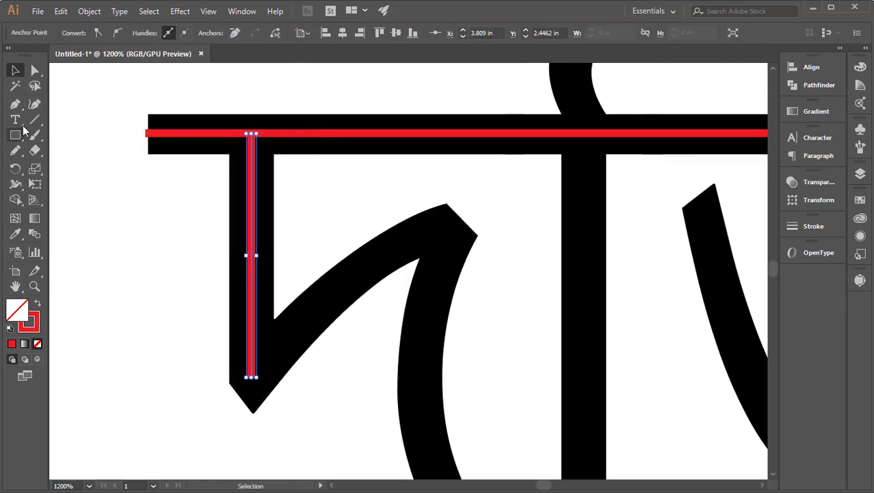
- Trace the first letter's rising curve and descending tail with the Pen tool, starting at the stem's lower end
left_click(15, 120)
left_click(251, 376)
left_click_drag(447, 234, 504, 254)
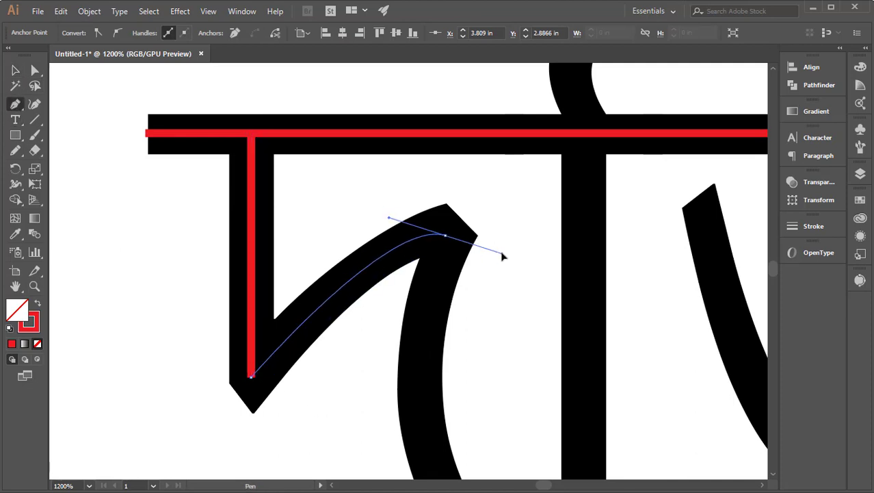
scroll(414, 245, "down", 5)
left_click_drag(464, 379, 548, 474)
scroll(548, 419, "up", 4)
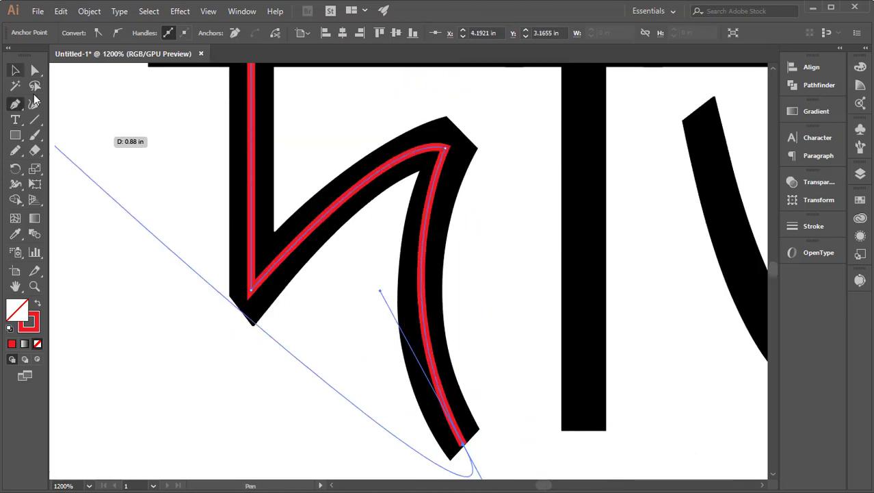
left_click(465, 444)
key("v")
left_click(179, 267)
scroll(185, 253, "down", 2)
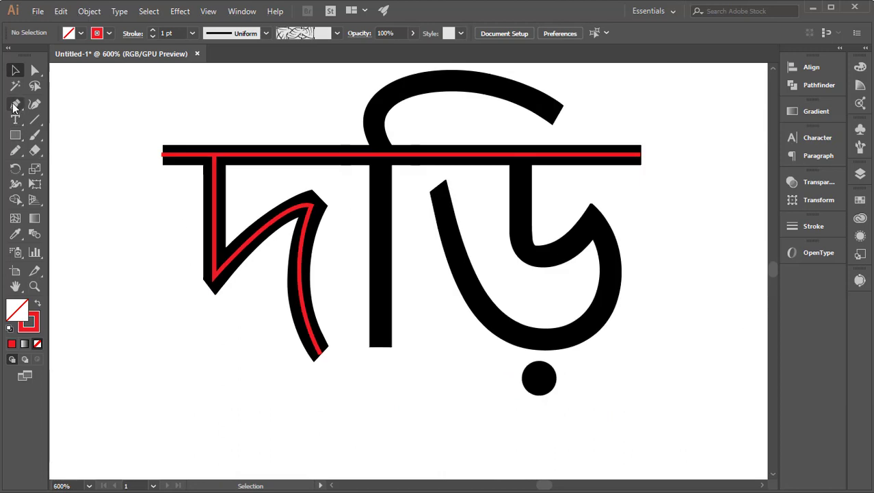
- Trace the middle vowel sign with one Pen path up the vertical bar and along its arched hook
left_click(15, 104)
scroll(387, 339, "up", 2)
left_click(375, 355)
scroll(375, 354, "up", 4)
left_click(377, 202)
scroll(377, 273, "up", 2)
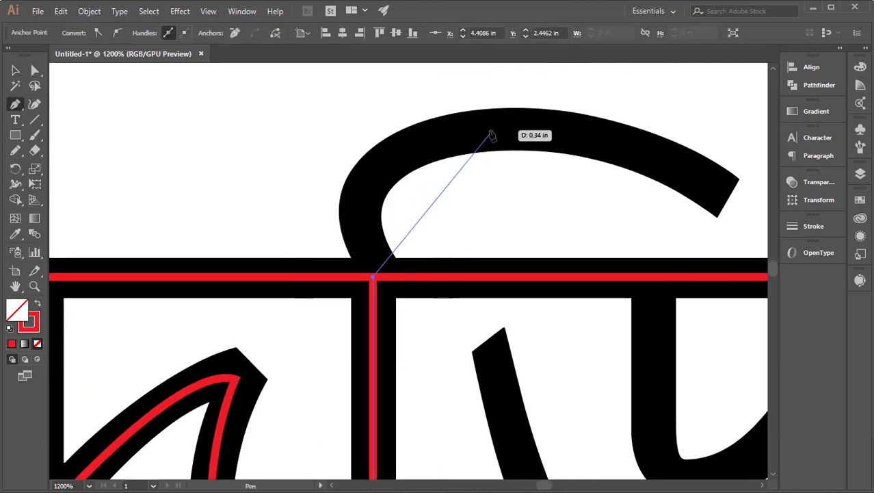
left_click_drag(477, 130, 673, 125)
left_click(727, 198)
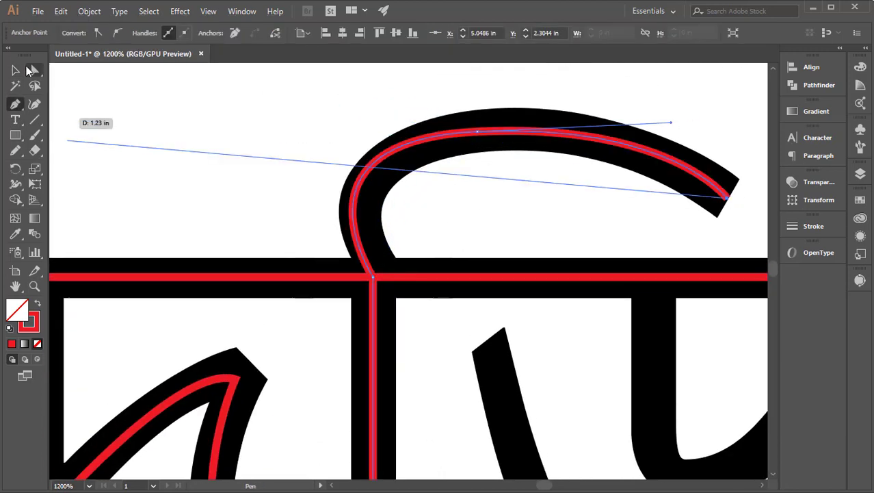
left_click(15, 69)
left_click(133, 194)
- Adjust the arched hook's curve with the Direct Selection tool so it follows the middle of the letter shape
scroll(133, 193, "down", 3)
scroll(255, 186, "up", 3)
left_click(243, 143)
key("a")
left_click_drag(233, 142, 250, 138)
left_click_drag(444, 129, 439, 140)
left_click(545, 117)
scroll(545, 117, "down", 1)
- Trace the last letter from the headline down its stem, around the inner bend and onto the outer curve
left_click(15, 104)
scroll(272, 206, "down", 2)
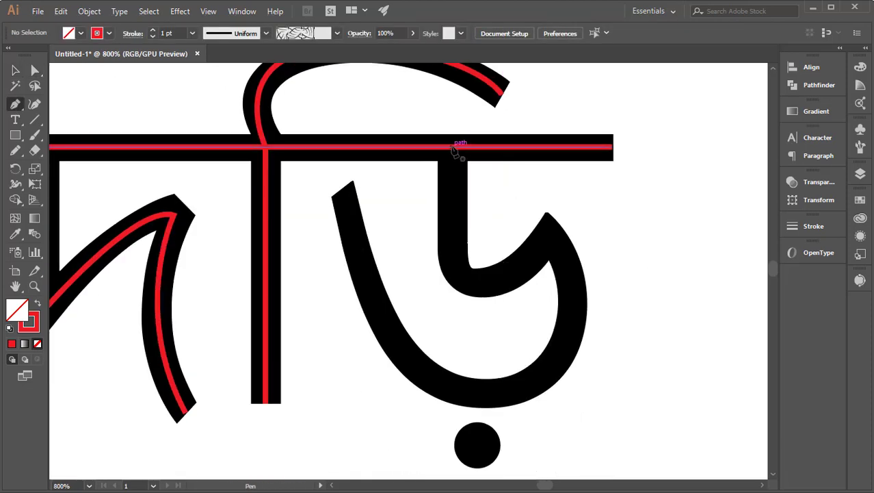
left_click(451, 147)
left_click(452, 250)
left_click_drag(505, 284, 569, 285)
key("ctrl+plus")
key("ctrl+plus")
scroll(629, 275, "down", 2)
left_click_drag(632, 257, 620, 418)
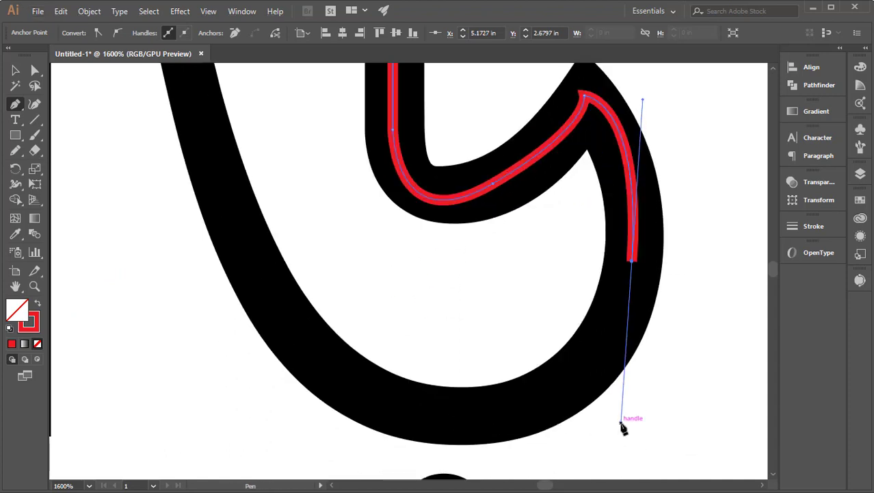
- Continue the last letter's path around the bottom bowl and up to its free tip, and finish the path
key("ctrl+minus")
left_click_drag(490, 347, 473, 344)
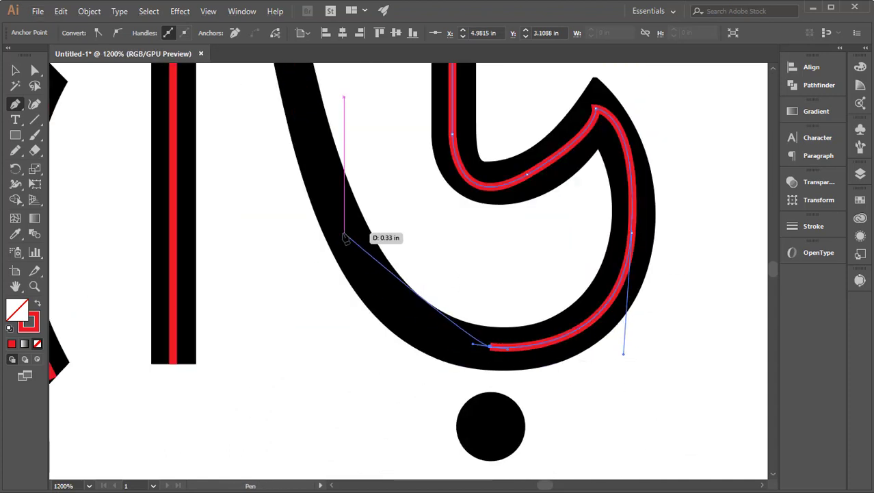
left_click_drag(344, 233, 303, 129)
scroll(303, 129, "up", 4)
left_click(289, 102)
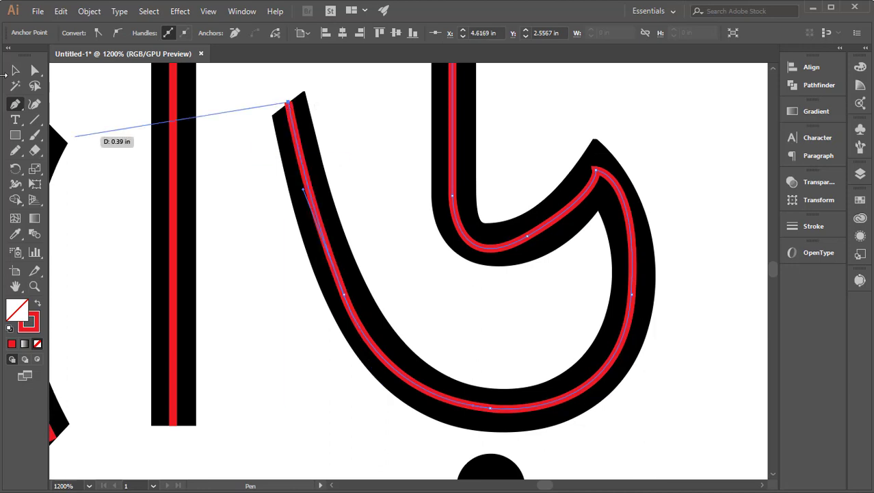
key("v")
left_click(642, 346)
- Draw a red-stroked circle from the center of the dot beneath the last letter
scroll(642, 346, "down", 8)
left_click(17, 103)
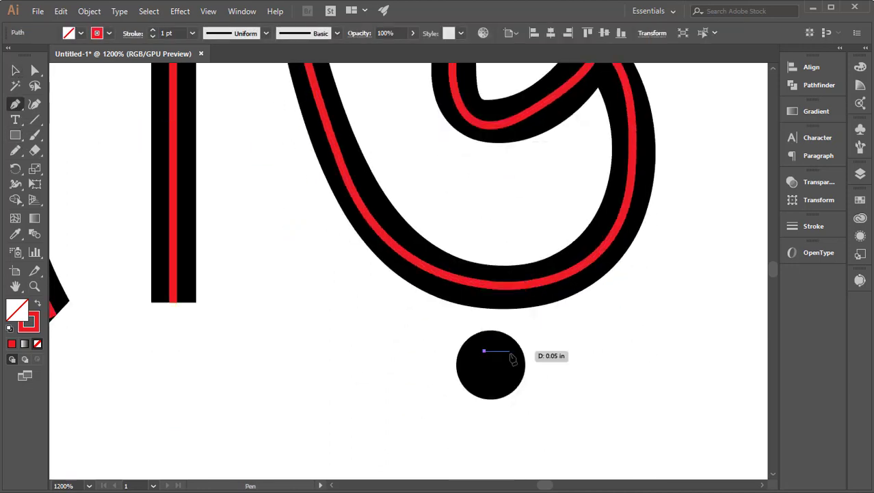
key("l")
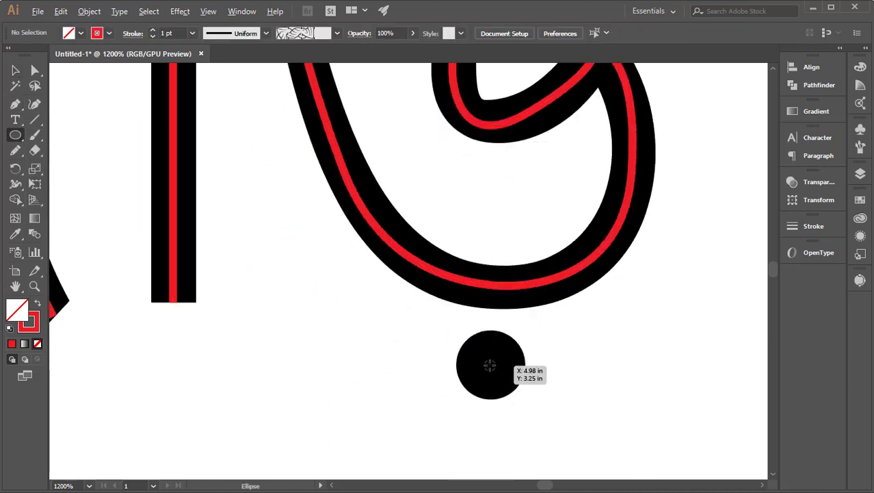
left_click_drag(490, 365, 518, 388)
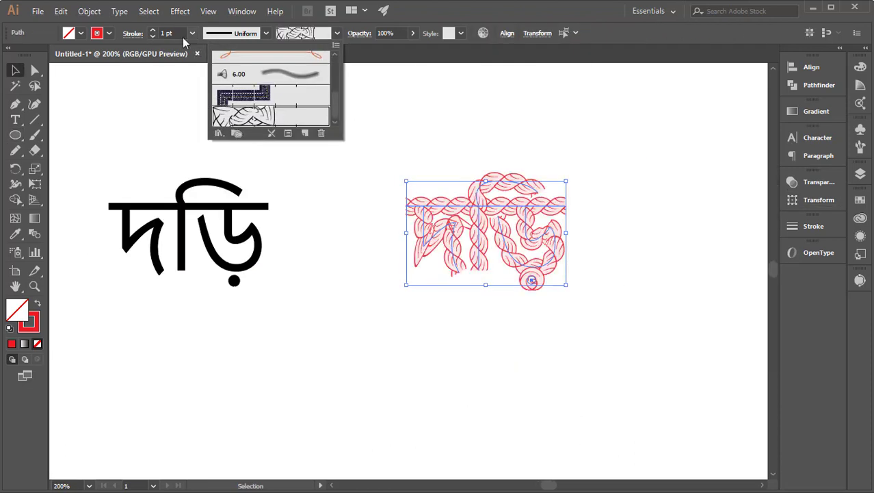
- Reduce the stroke weight of the rope-brushed lettering to 0.5 pt and check it up close
left_click(152, 36)
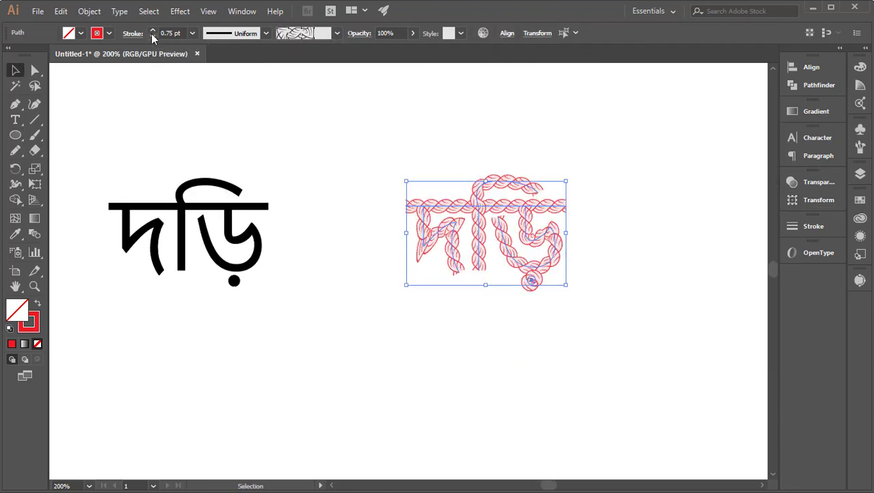
left_click(152, 36)
left_click(152, 36)
left_click(153, 30)
left_click(545, 303)
key("ctrl+plus")
key("ctrl+plus")
key("ctrl+plus")
key("ctrl+minus")
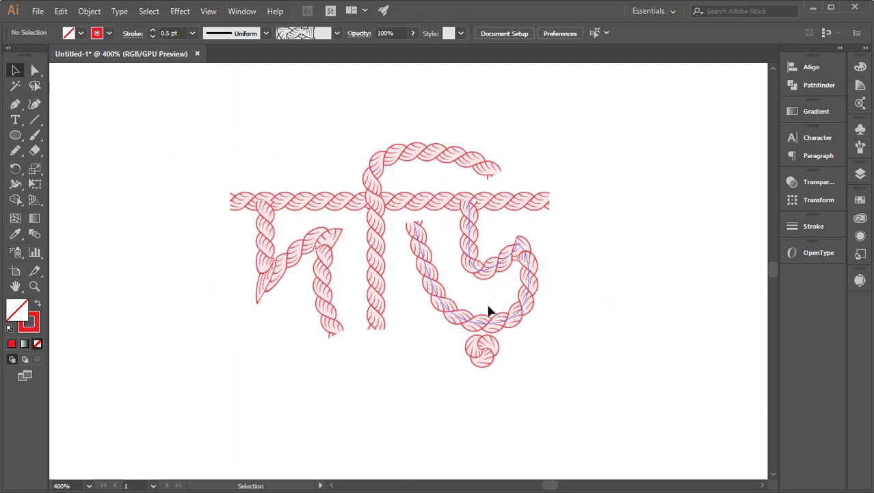
- Give all the rope lettering strokes round caps and round corners
key("ctrl+a")
left_click(655, 374)
key("ctrl+a")
left_click(813, 226)
left_click(694, 273)
left_click(695, 257)
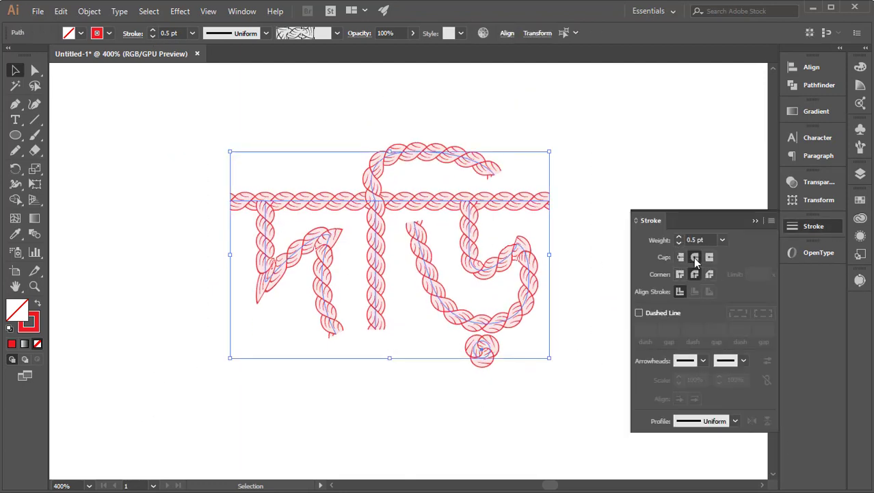
left_click(813, 225)
left_click(684, 299)
- Delete the original black text used as the tracing template
scroll(684, 298, "down", 3)
scroll(605, 330, "up", 3)
scroll(639, 376, "down", 2)
left_click_drag(193, 185, 392, 345)
key("Delete")
- Enlarge the whole rope lettering and move it to the middle of the artboard
scroll(473, 331, "down", 2)
key("ctrl+a")
left_click_drag(568, 333, 689, 425)
scroll(363, 267, "down", 2)
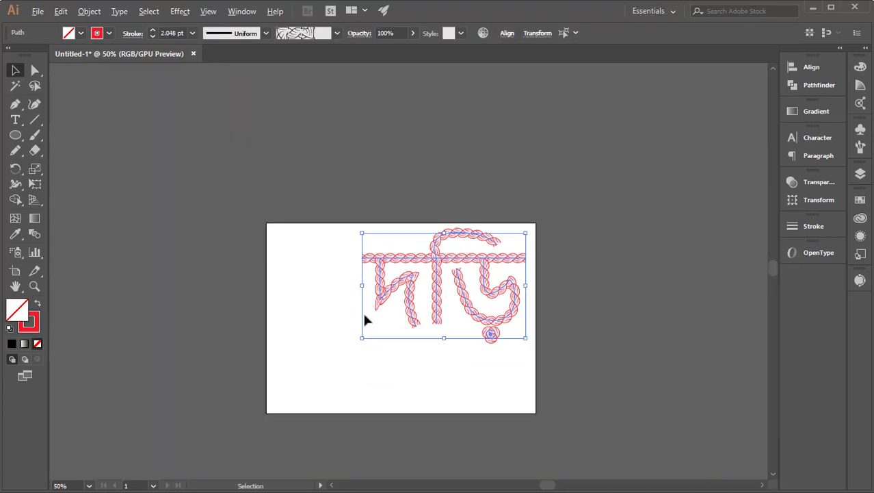
left_click_drag(481, 326, 437, 343)
left_click(435, 371)
- Scale the rope lettering down slightly about its center, and shrink the dot beneath the last letter
scroll(425, 372, "up", 1)
left_click_drag(236, 184, 512, 330)
left_click_drag(506, 335, 504, 347)
key("ctrl+z")
key("ctrl+a")
left_click(471, 366)
scroll(471, 365, "up", 3)
left_click(438, 287)
left_click_drag(441, 305, 436, 300)
scroll(529, 355, "down", 2)
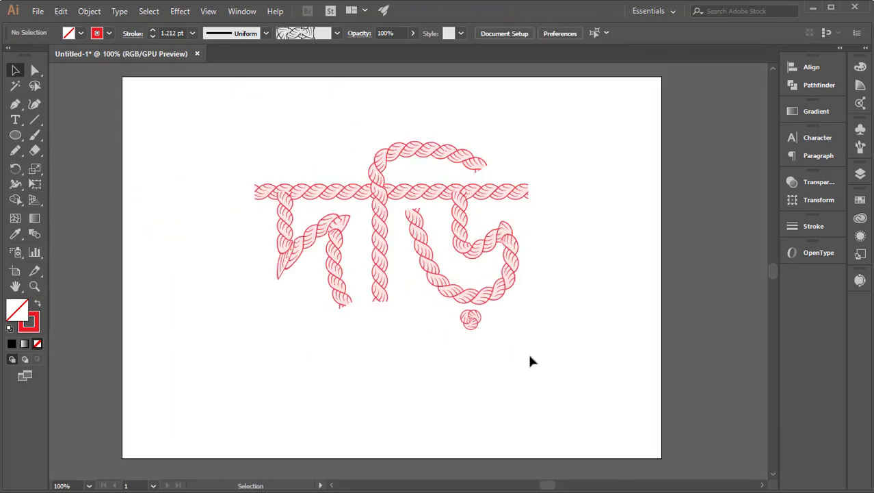
- Group the rope lettering, center it on the artboard and enlarge it slightly about its center
left_click_drag(531, 352, 318, 207)
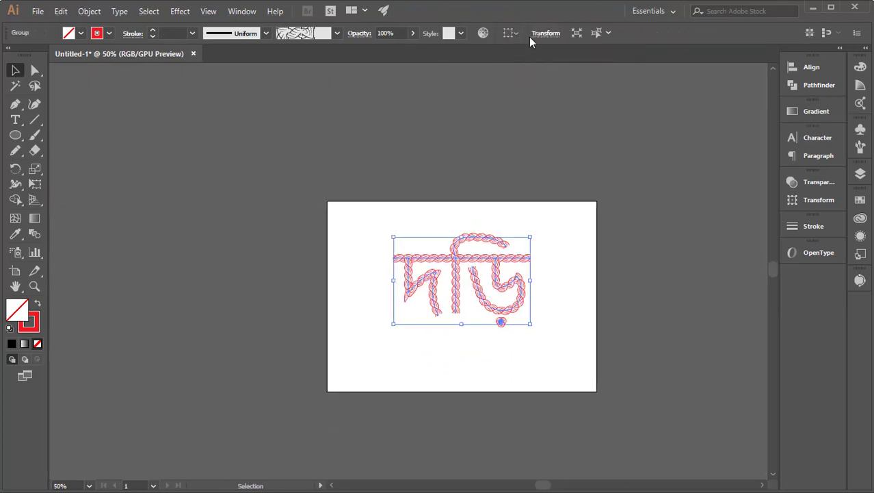
left_click(811, 67)
left_click(488, 303)
left_click(510, 32)
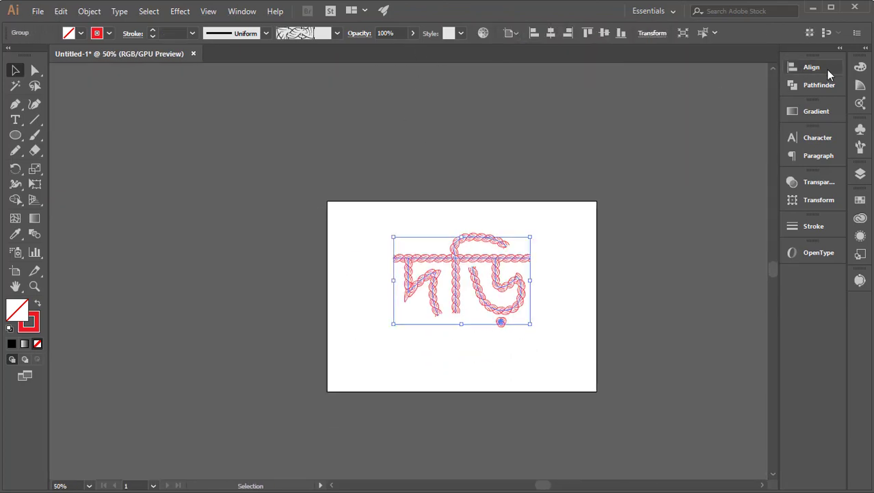
left_click_drag(531, 324, 548, 352)
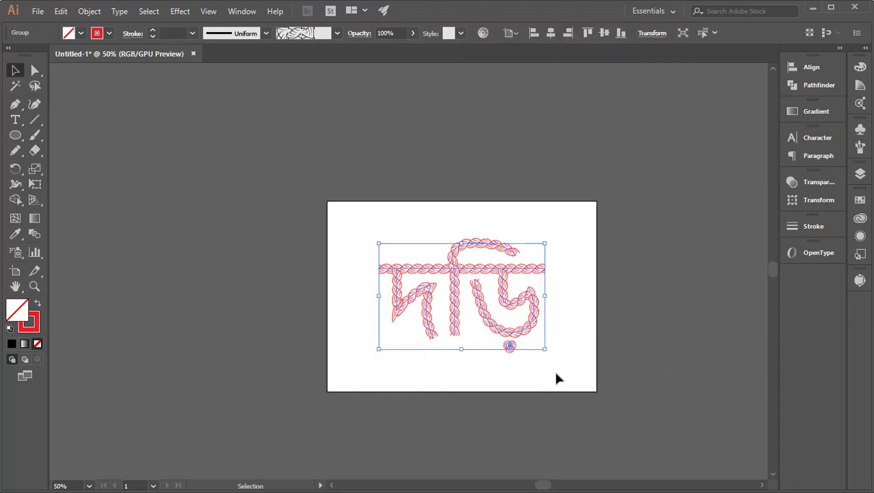
- Recolor the rope lettering's stroke with several swatches, including dark blue, and finish with purple
left_click(96, 32)
left_click(62, 64)
left_click(44, 63)
left_click(115, 64)
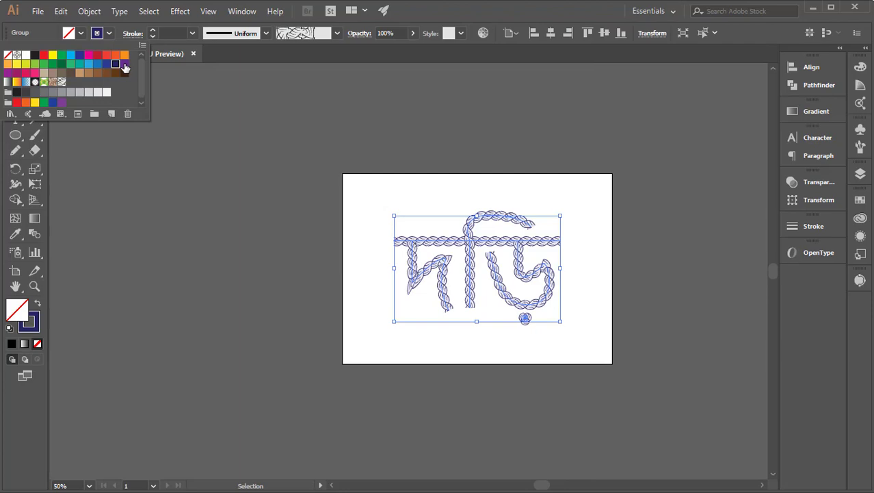
left_click(124, 65)
left_click(591, 279)
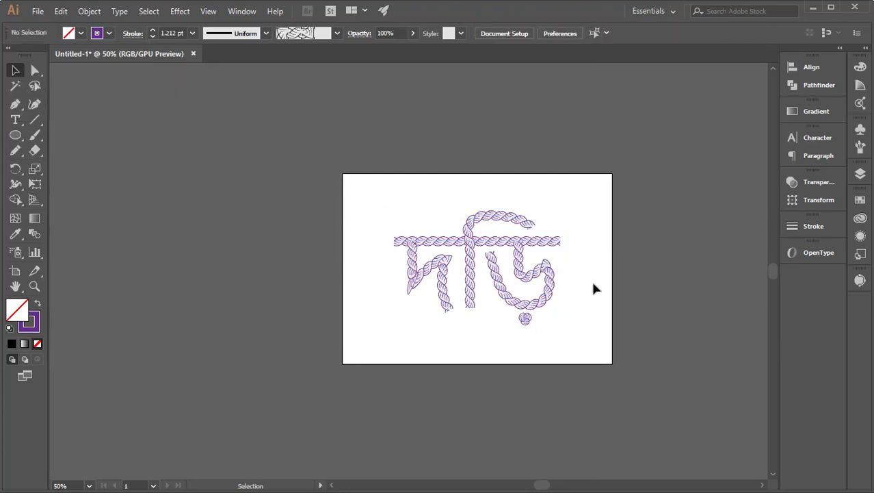
- Ungroup the rope lettering, bring the horizontal headline rope to the front, and check the crossings up close
scroll(585, 297, "up", 2)
scroll(652, 305, "down", 2)
scroll(578, 276, "up", 4)
left_click(469, 187)
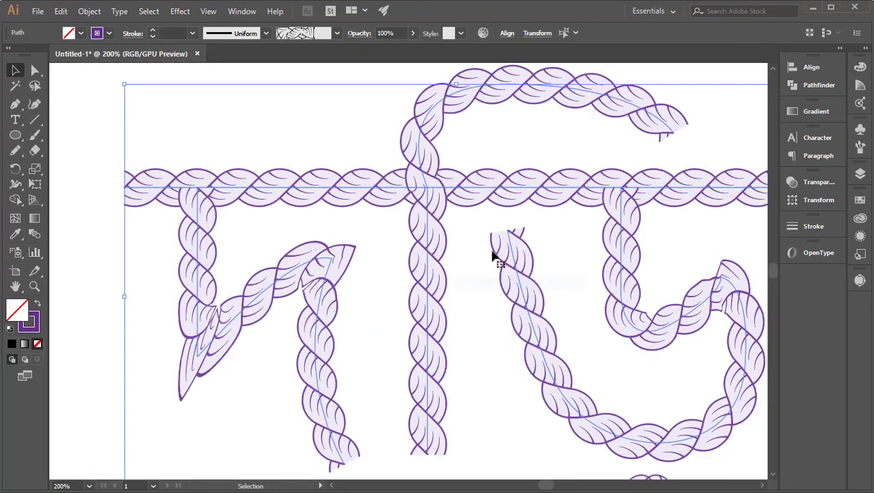
left_click(510, 192)
left_click(267, 91)
scroll(257, 142, "down", 2)
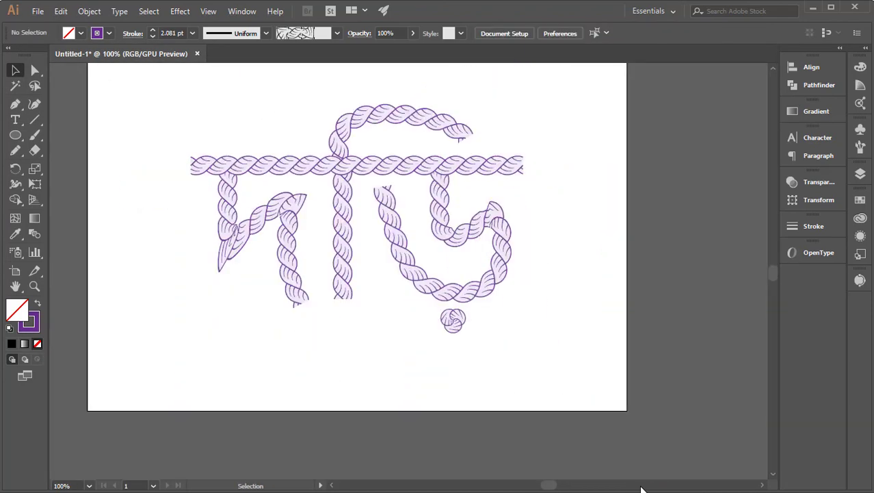
scroll(273, 213, "up", 2)
scroll(323, 270, "down", 2)
scroll(287, 225, "up", 2)
scroll(358, 275, "down", 1)
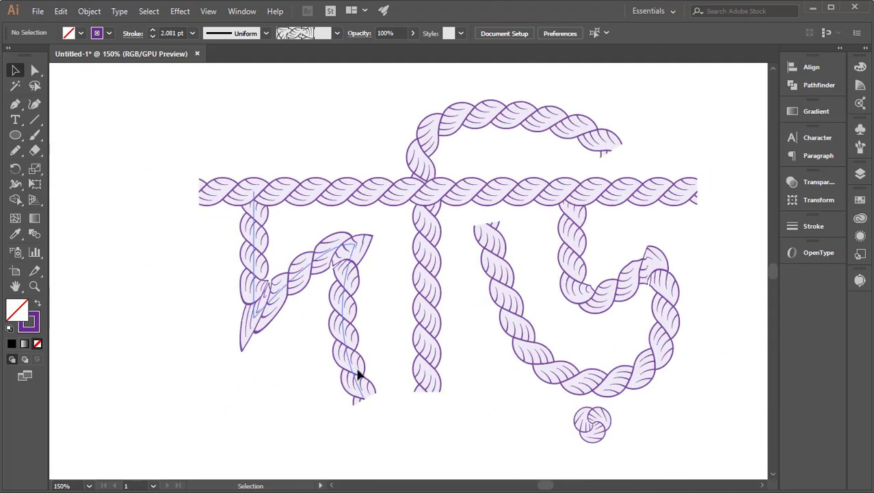